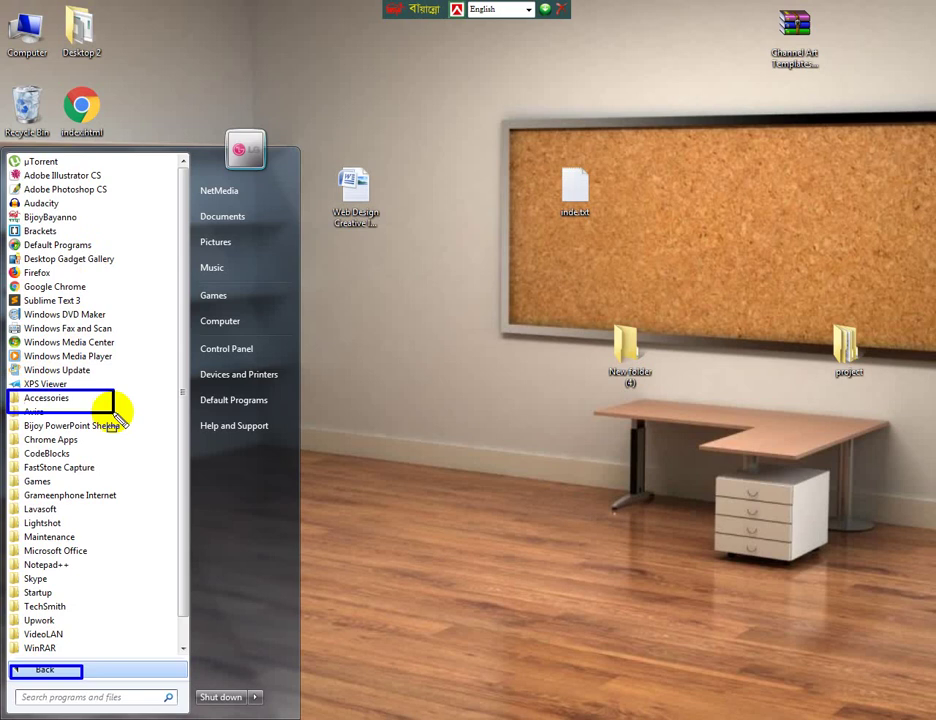
- Locate Notepad in the Accessories folder of the installed programs list, and close the list
key("super")
key("super")
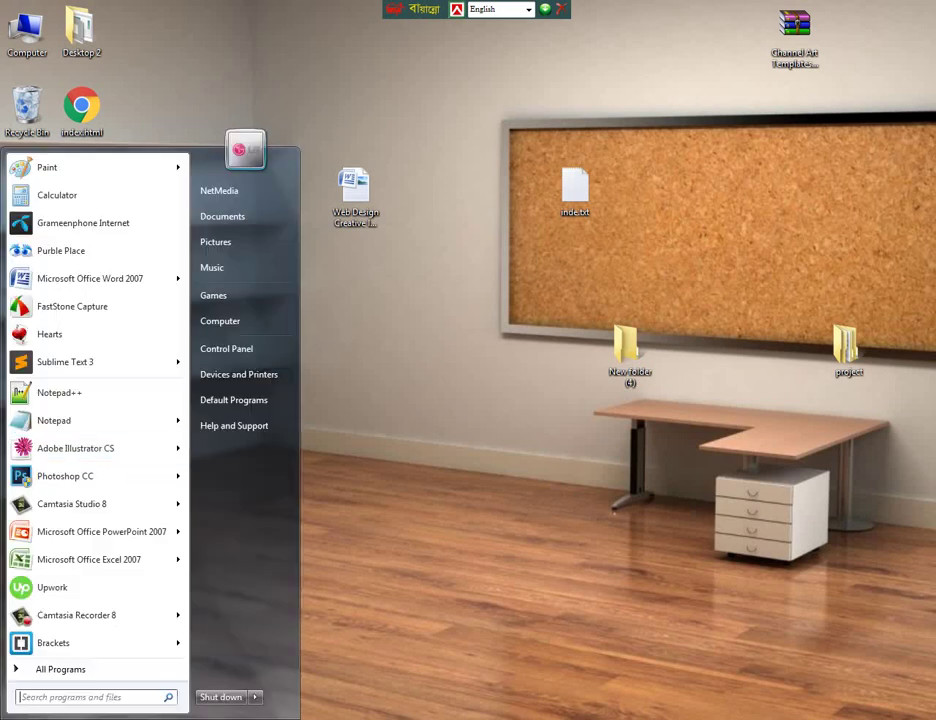
left_click(88, 667)
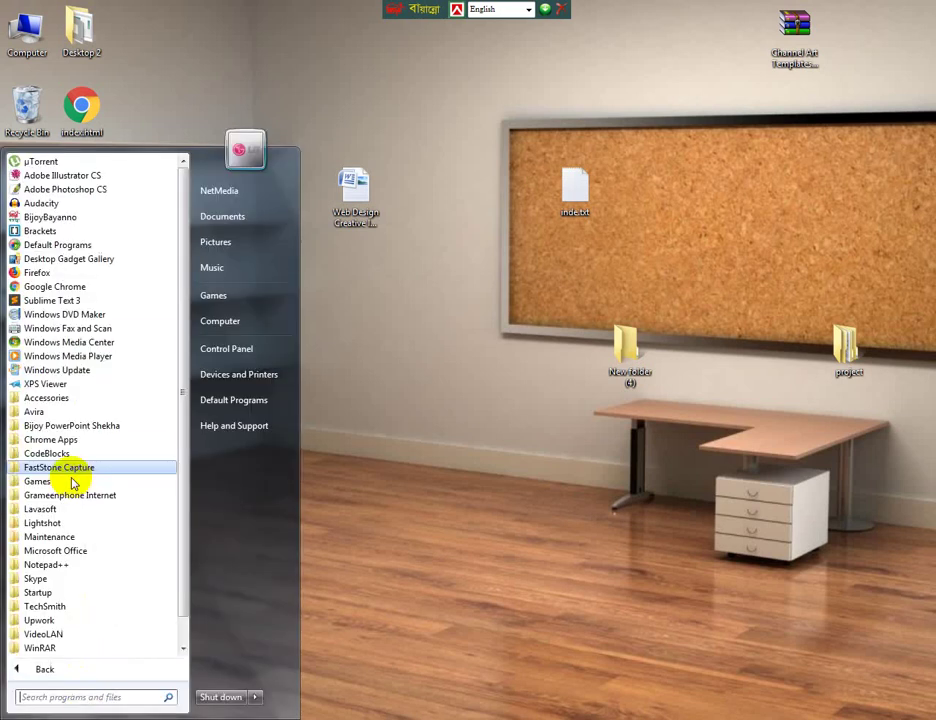
left_click(73, 399)
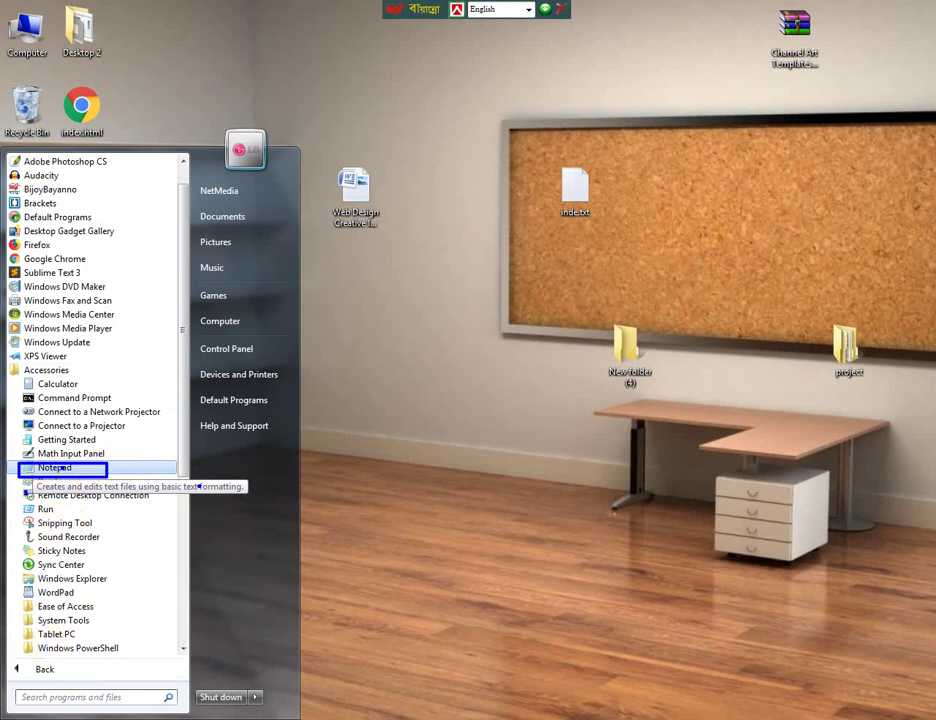
left_click(330, 447)
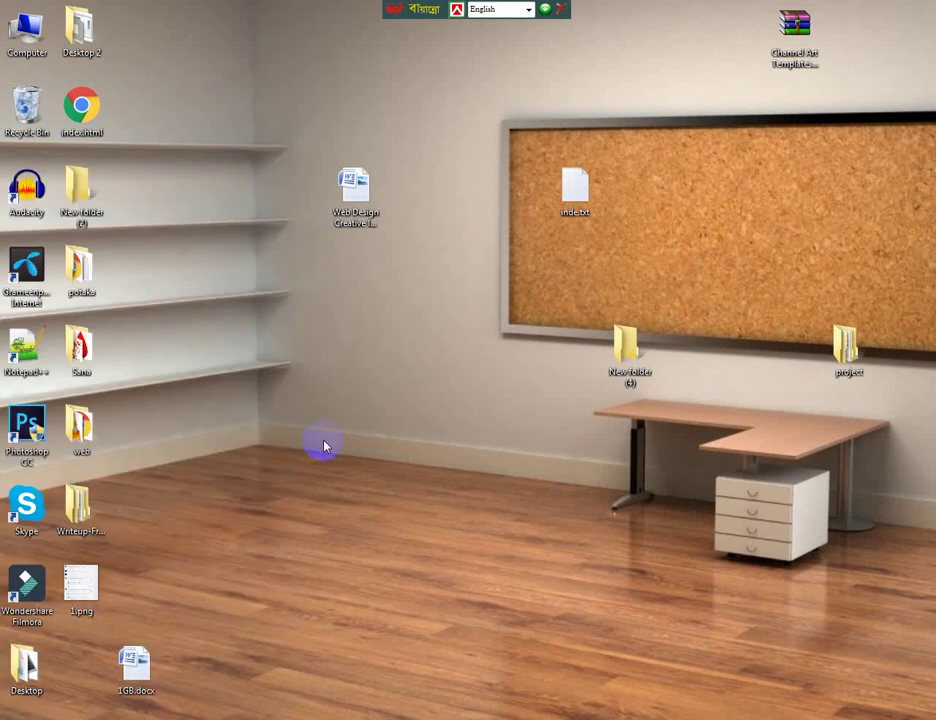
- Open a blank Notepad document from the Accessories program folder
key("super")
left_click(70, 669)
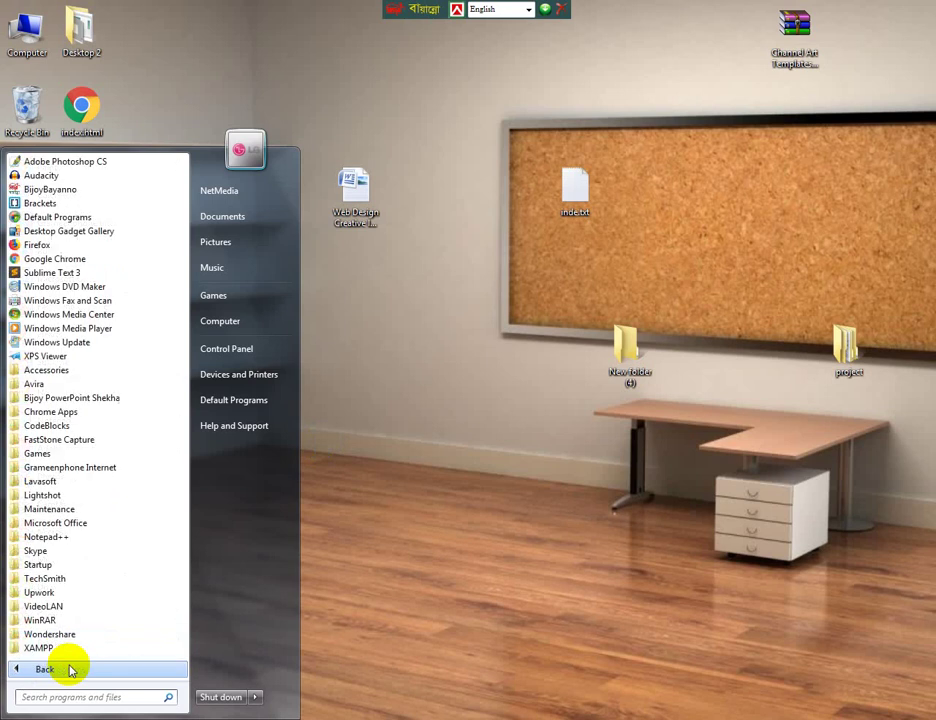
left_click(62, 369)
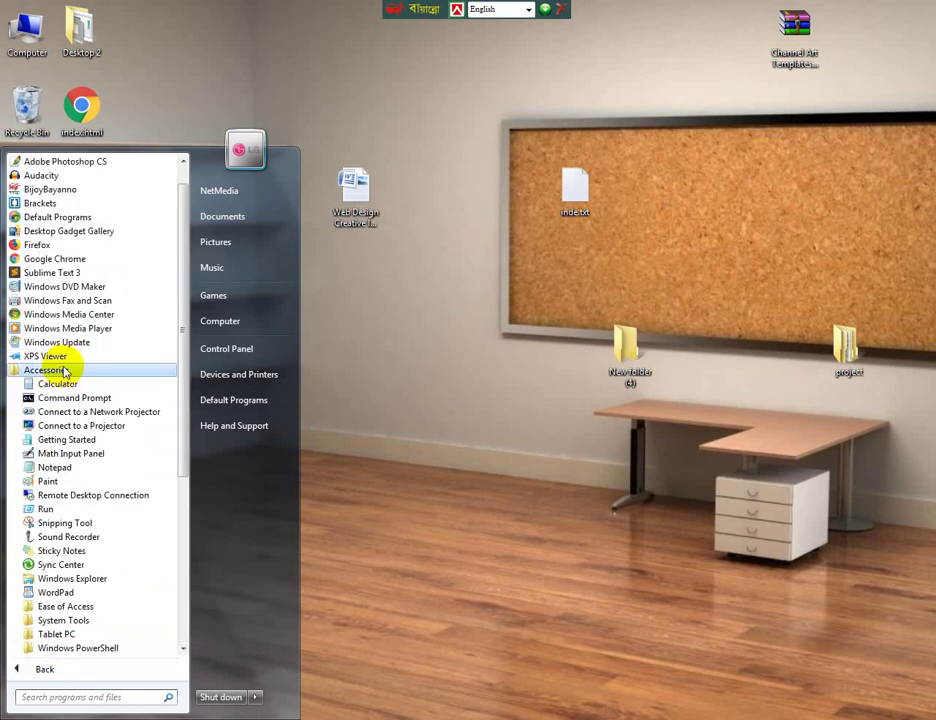
left_click(338, 473)
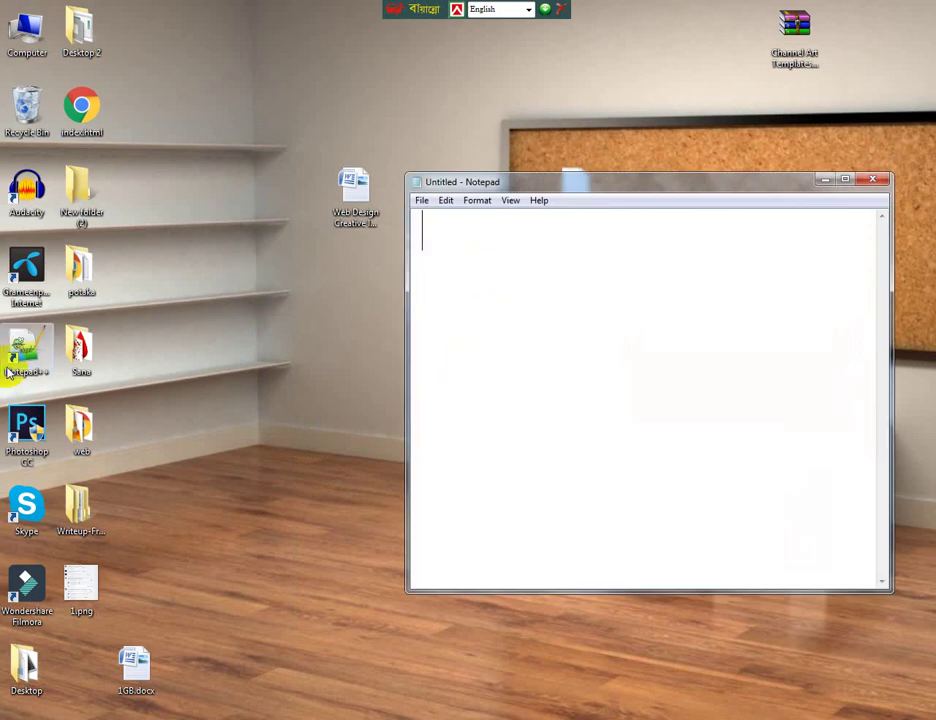
left_click_drag(17, 342, 575, 252)
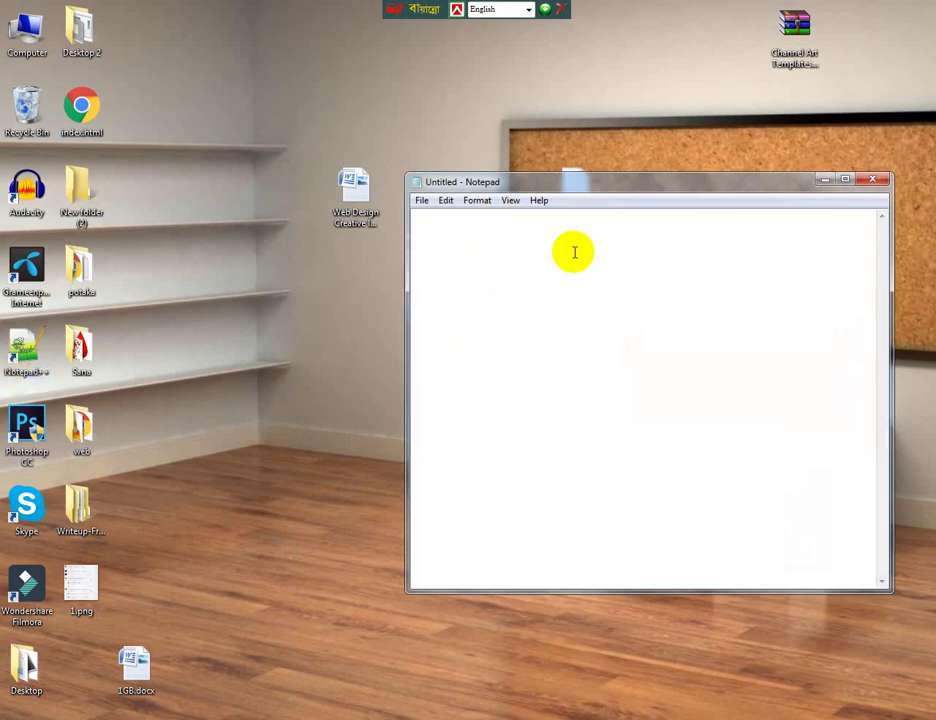
- Write the lines "text editore", "notepad" and "NotedPad++" in the blank document
type("text")
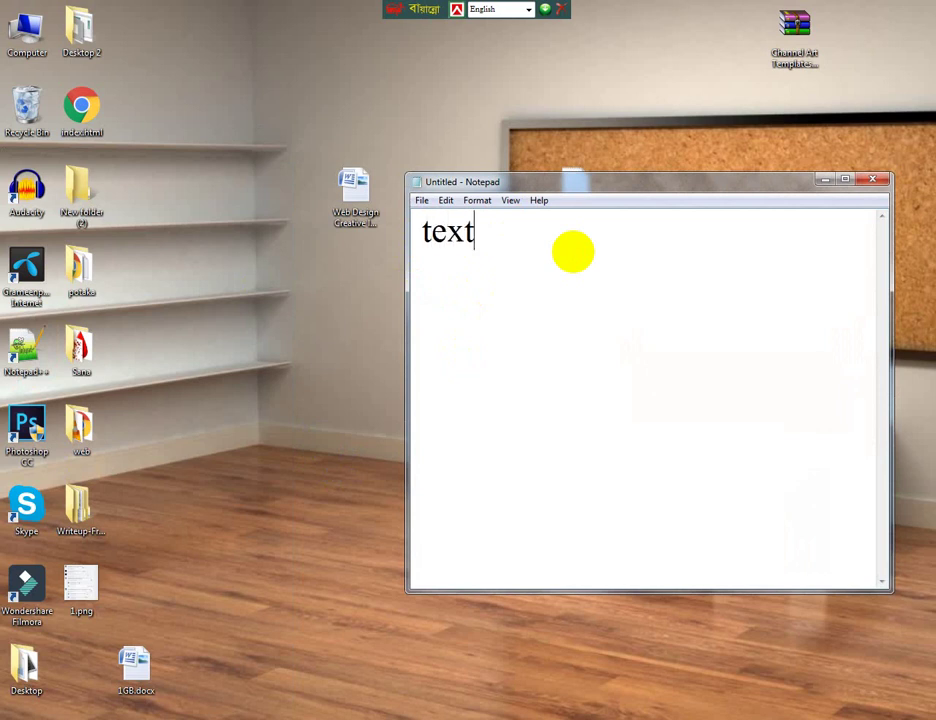
type(" editore")
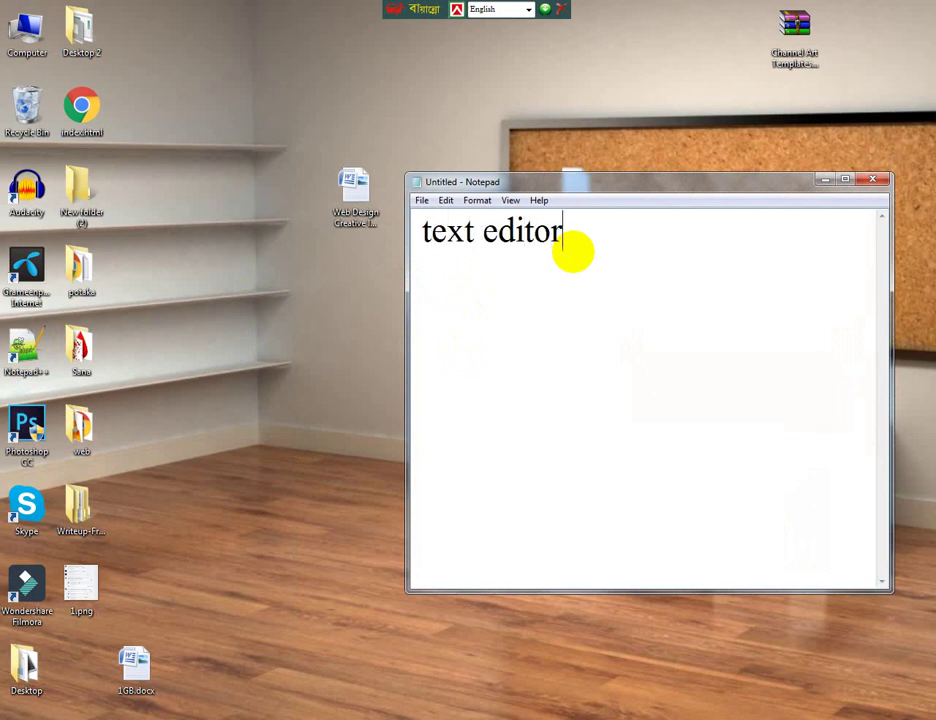
key("Return")
type("notepa")
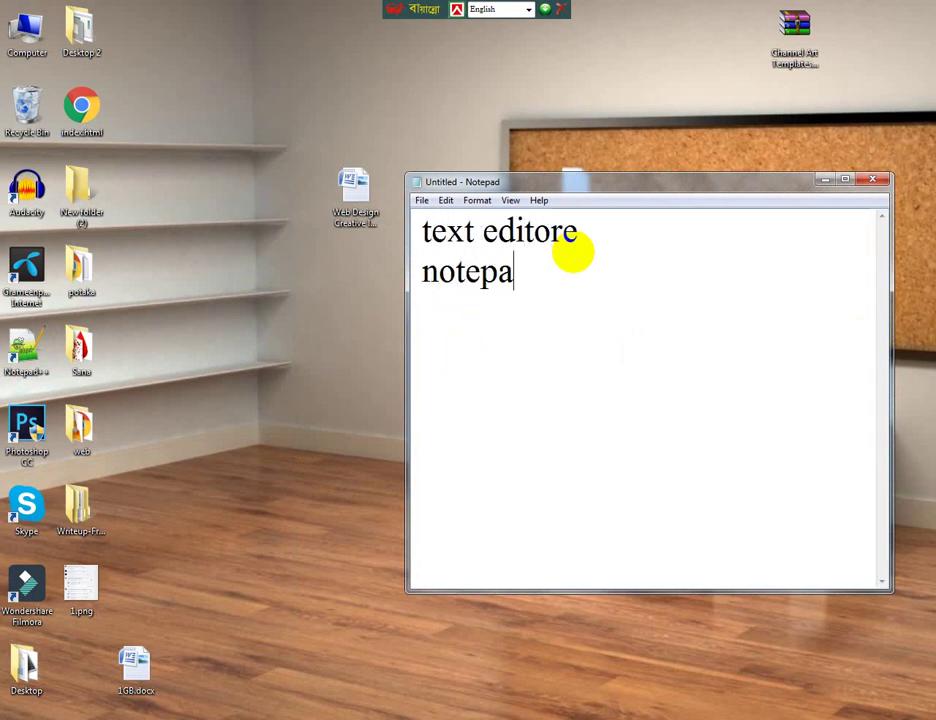
type("d N")
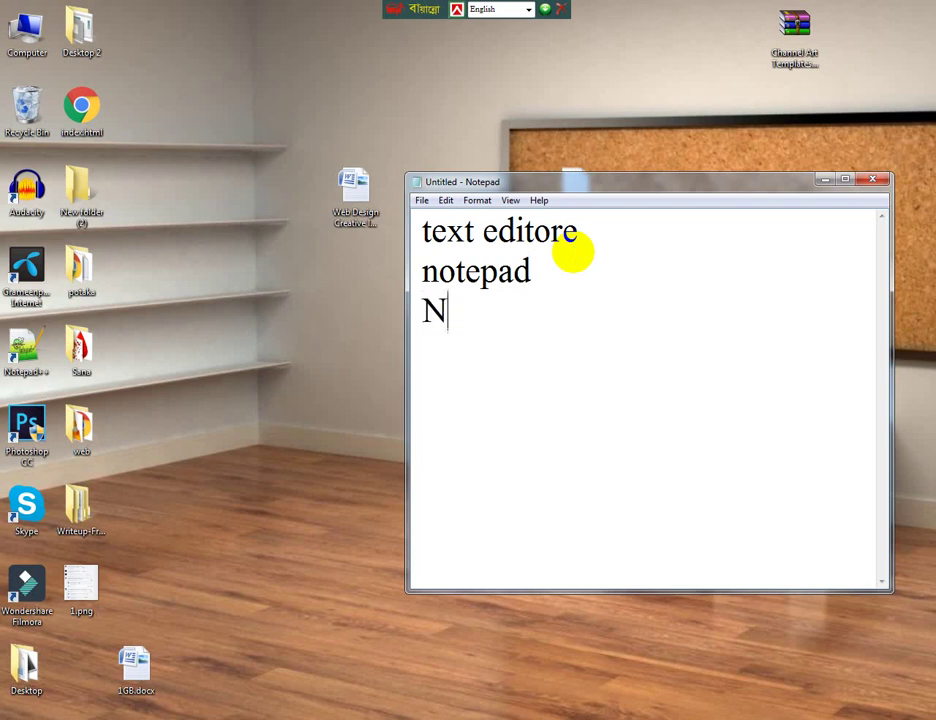
type("otedPad")
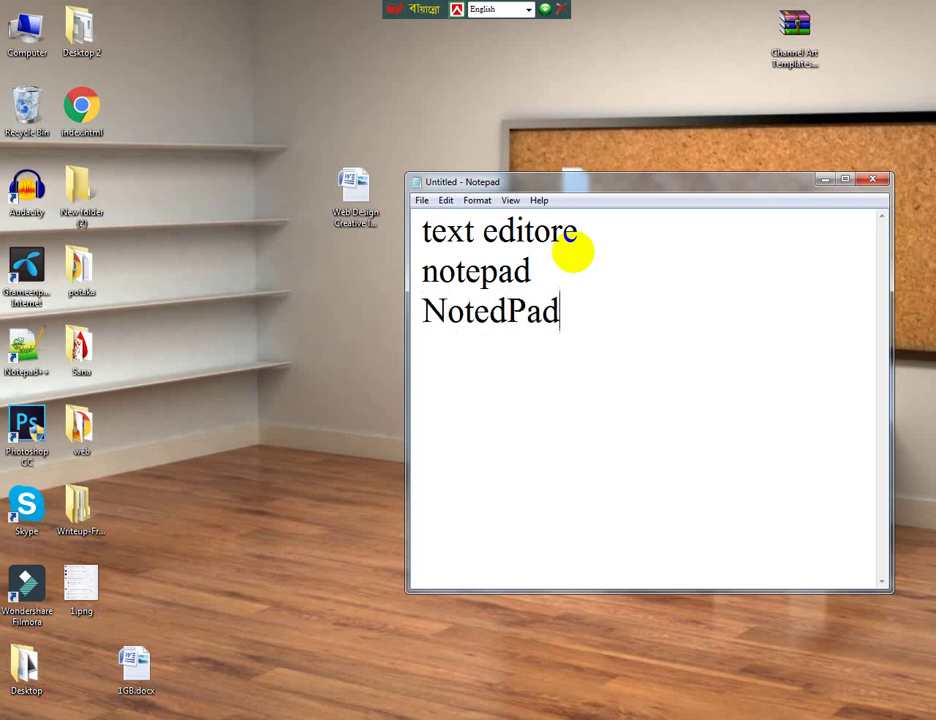
type("++")
- Add the lines "dreamweaver8" and "Subline Text editore3" below "NotedPad++", ending with a new empty line
key("Return")
type("d")
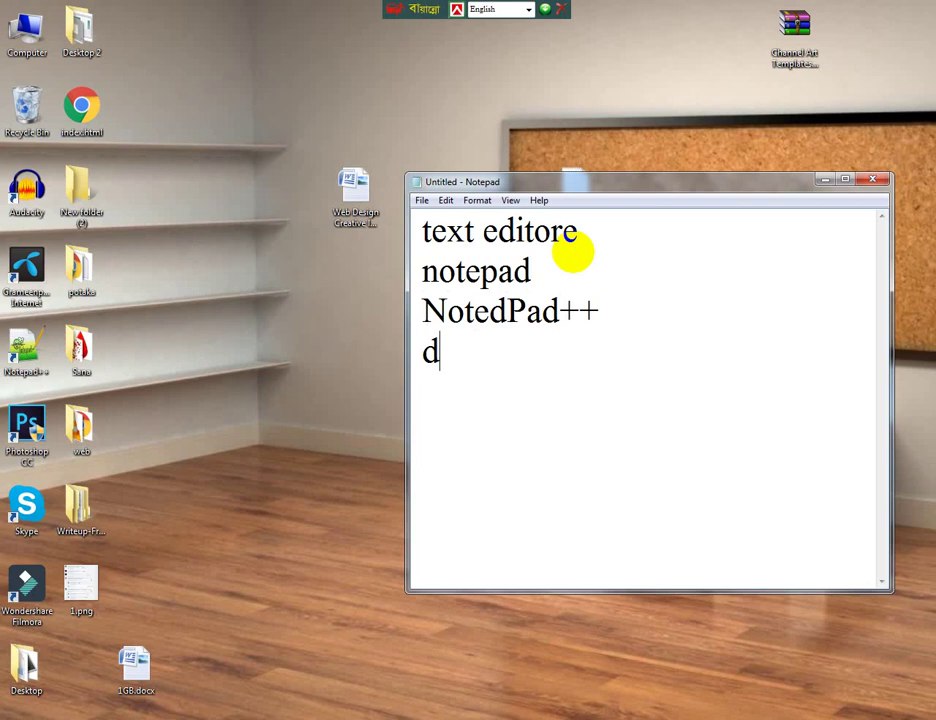
type("reamwa")
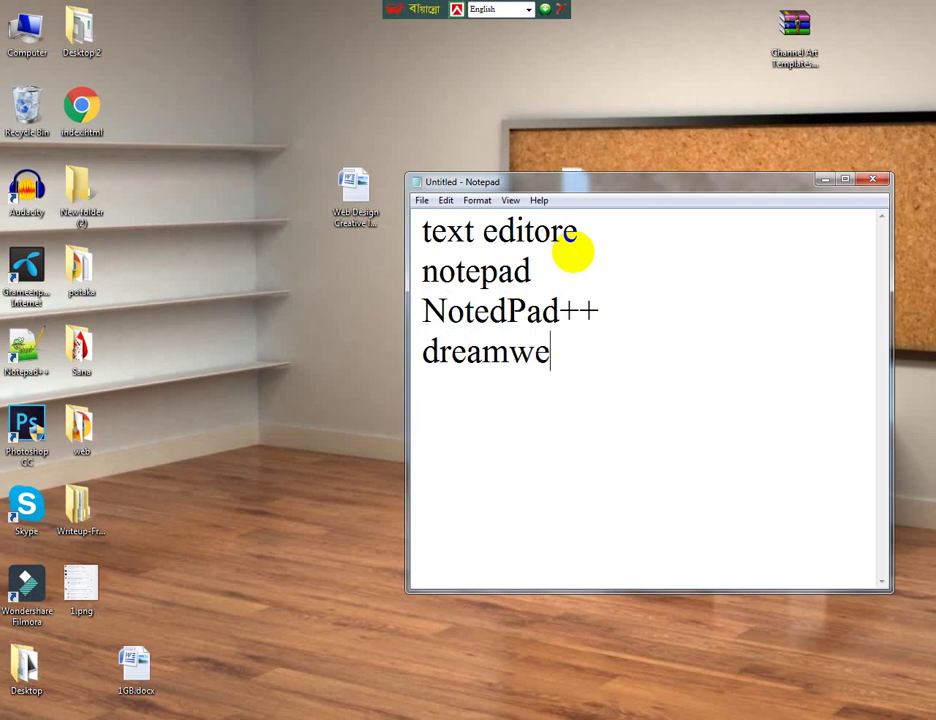
type("aver8")
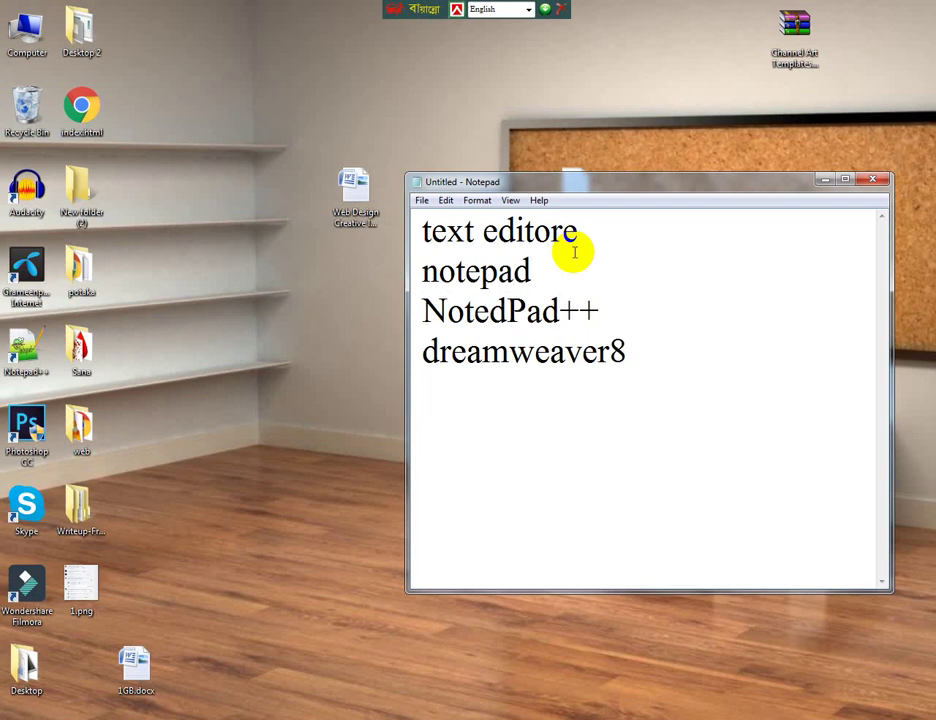
key("Return")
type("Su")
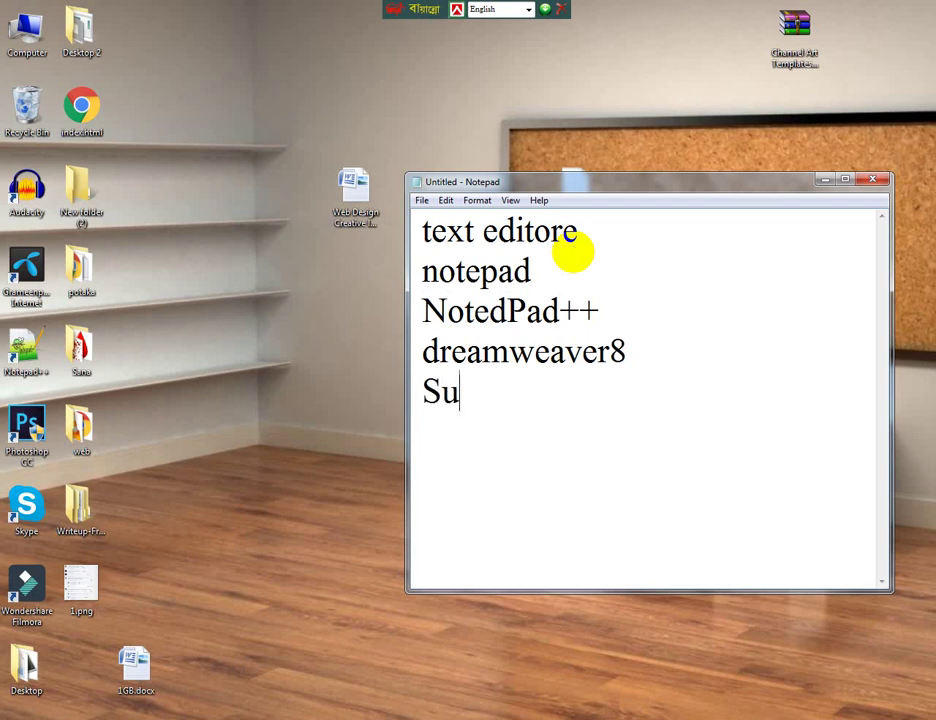
type("bline Te")
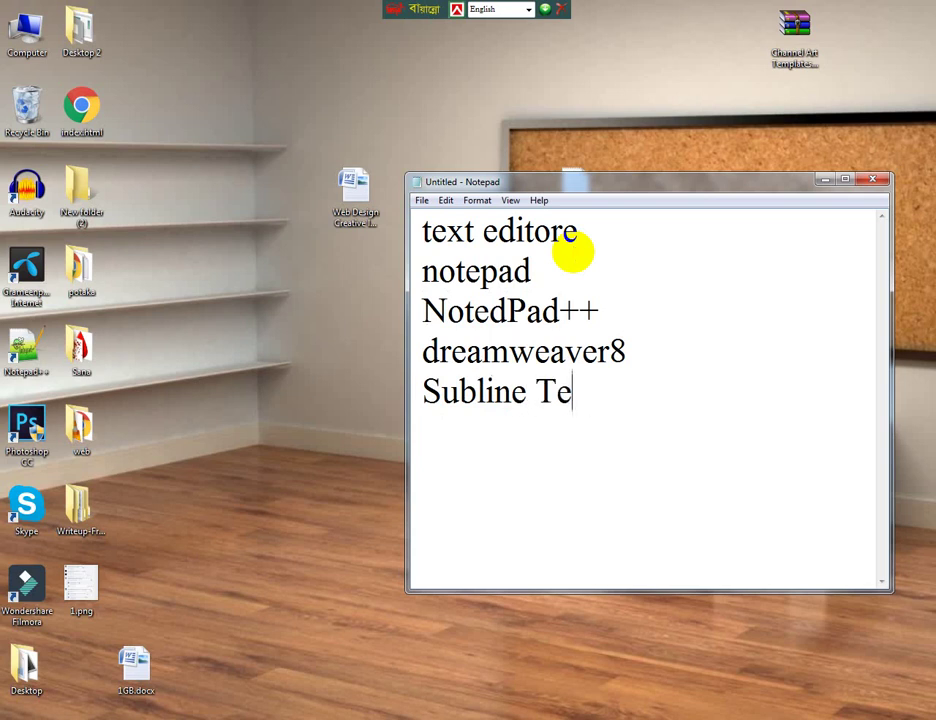
type("xt editore")
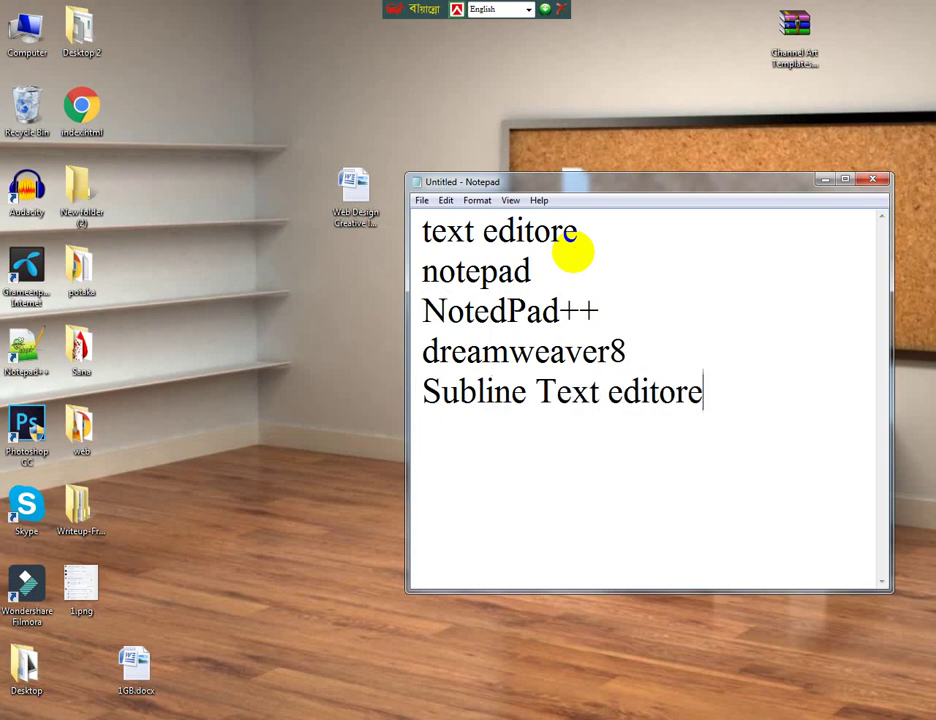
type("3")
key("Return")
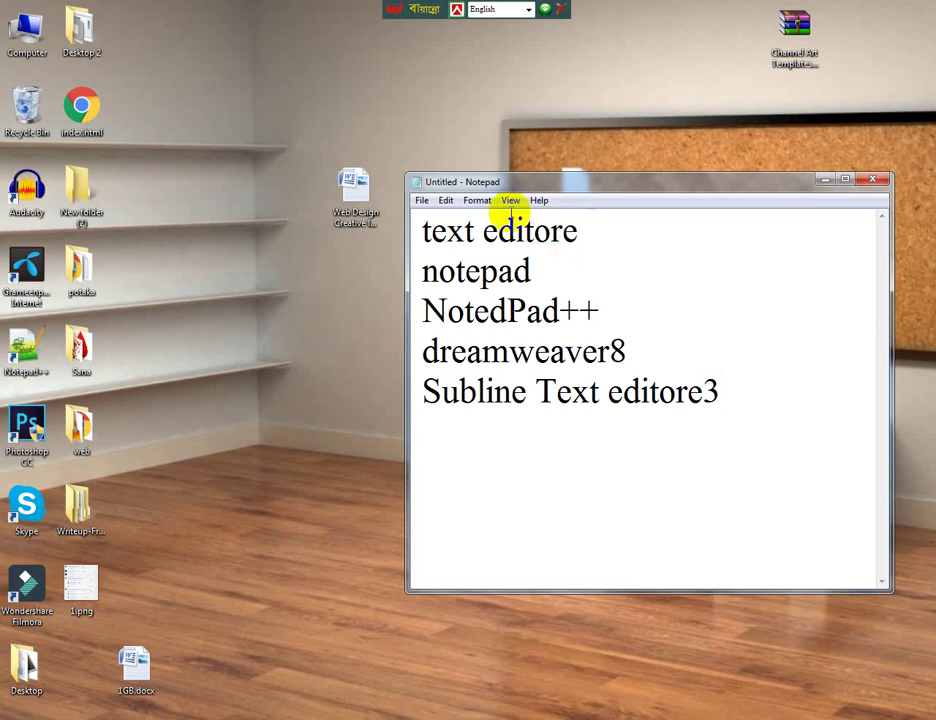
left_click_drag(417, 218, 636, 248)
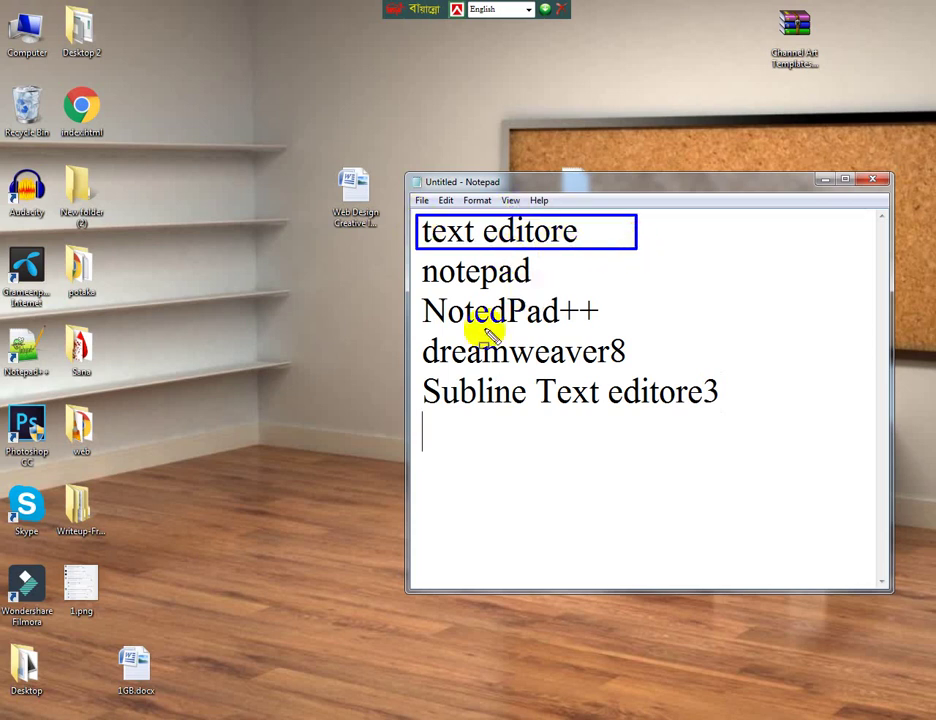
mouse_move(419, 259)
left_mouse_down()
mouse_move(568, 280)
mouse_move(583, 292)
mouse_move(577, 286)
left_mouse_up()
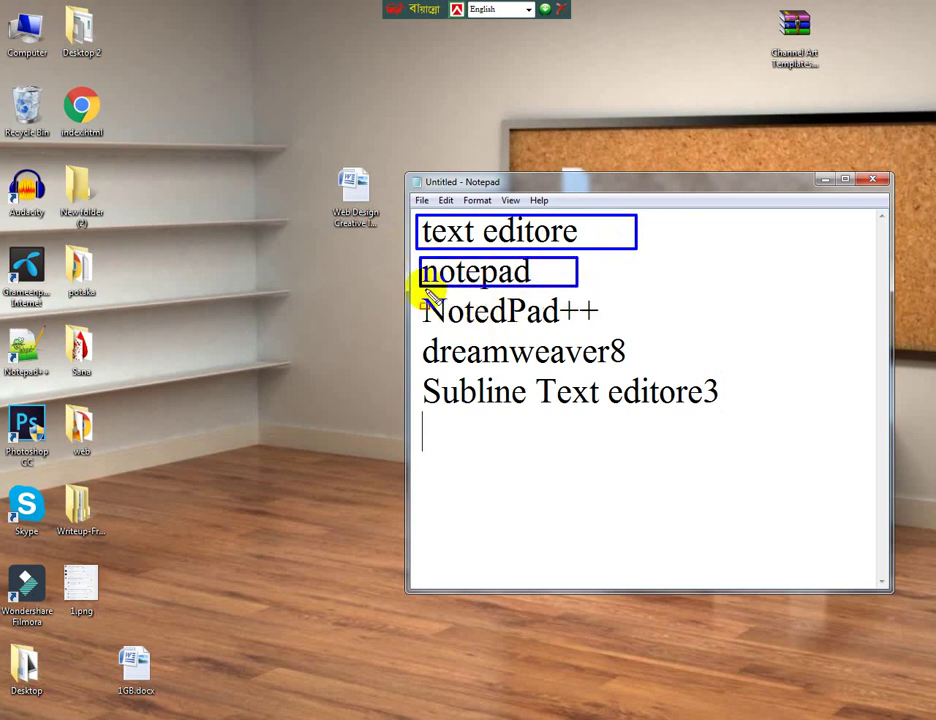
left_click_drag(414, 294, 620, 332)
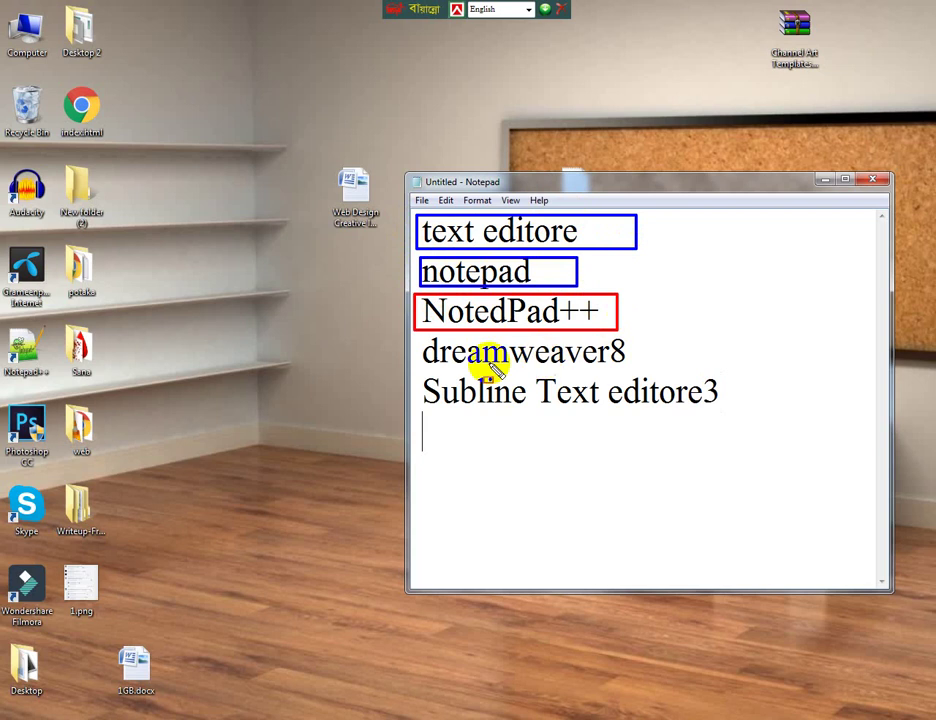
left_click_drag(414, 340, 698, 366)
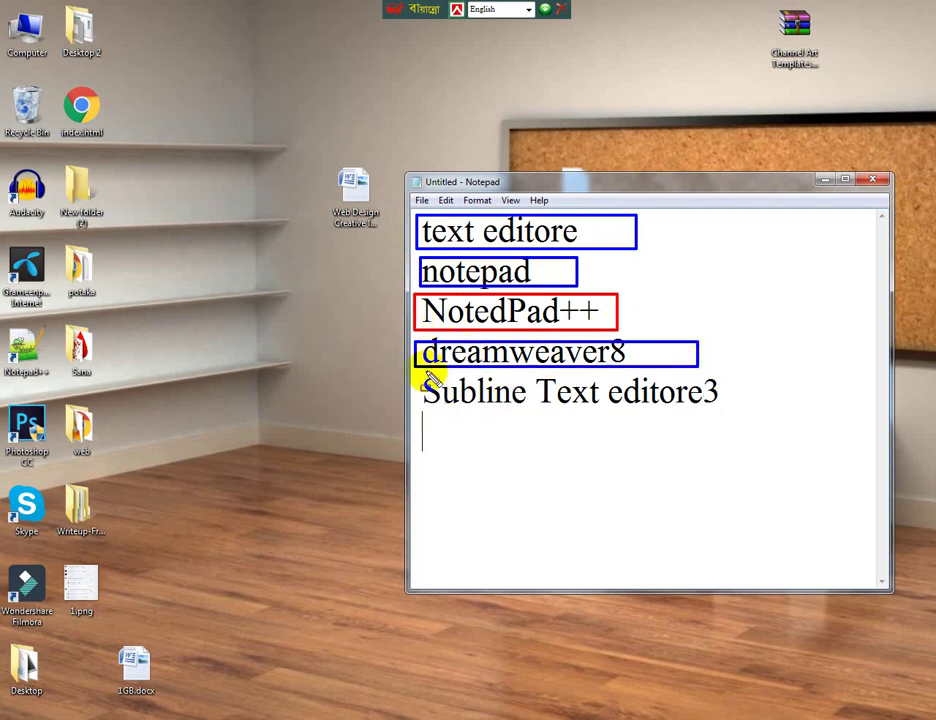
left_click_drag(416, 376, 802, 424)
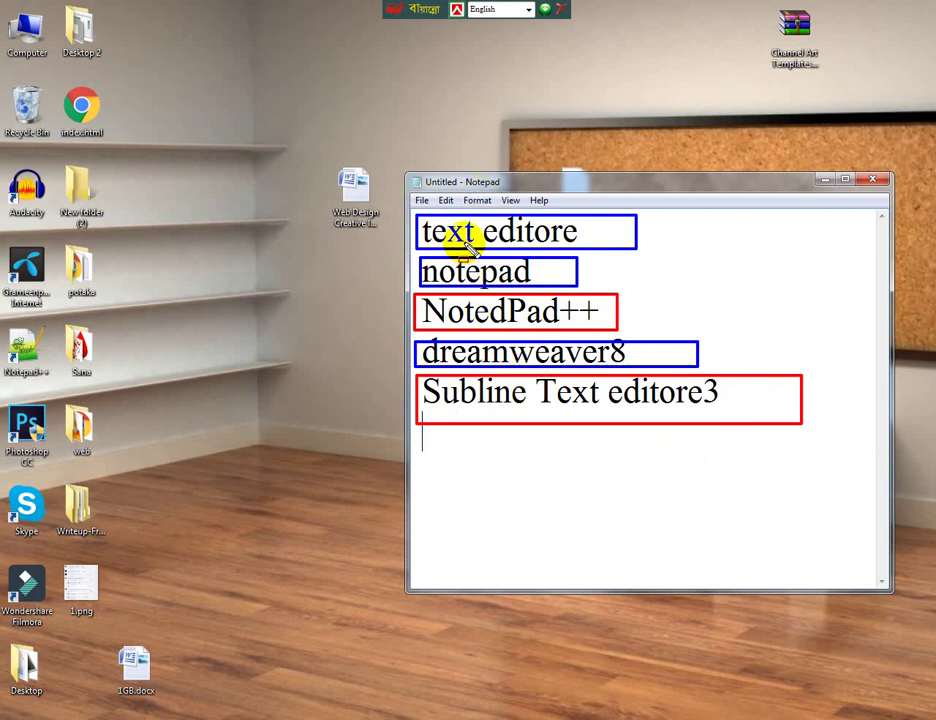
left_click_drag(47, 78, 140, 145)
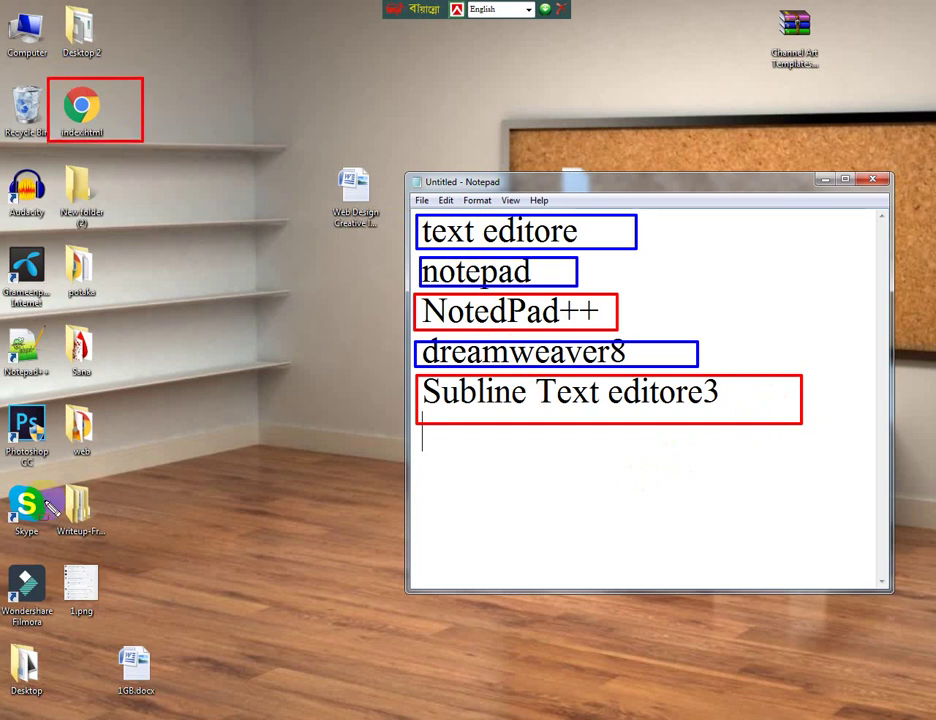
key("Escape")
- Look through the full list of installed programs for the Firefox web browser, and close the list
key("super")
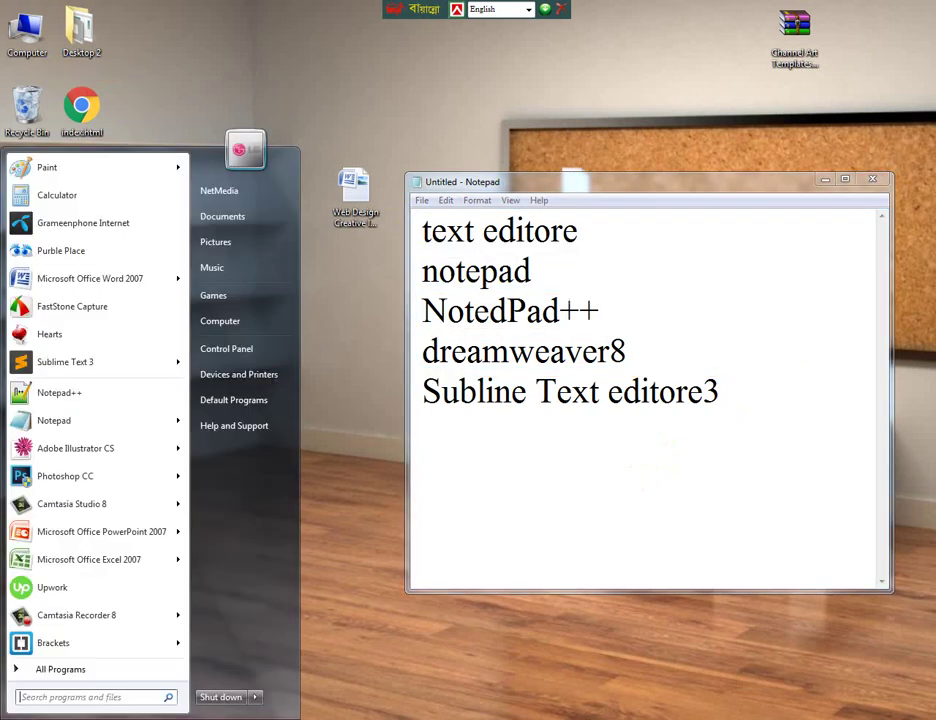
left_click(60, 669)
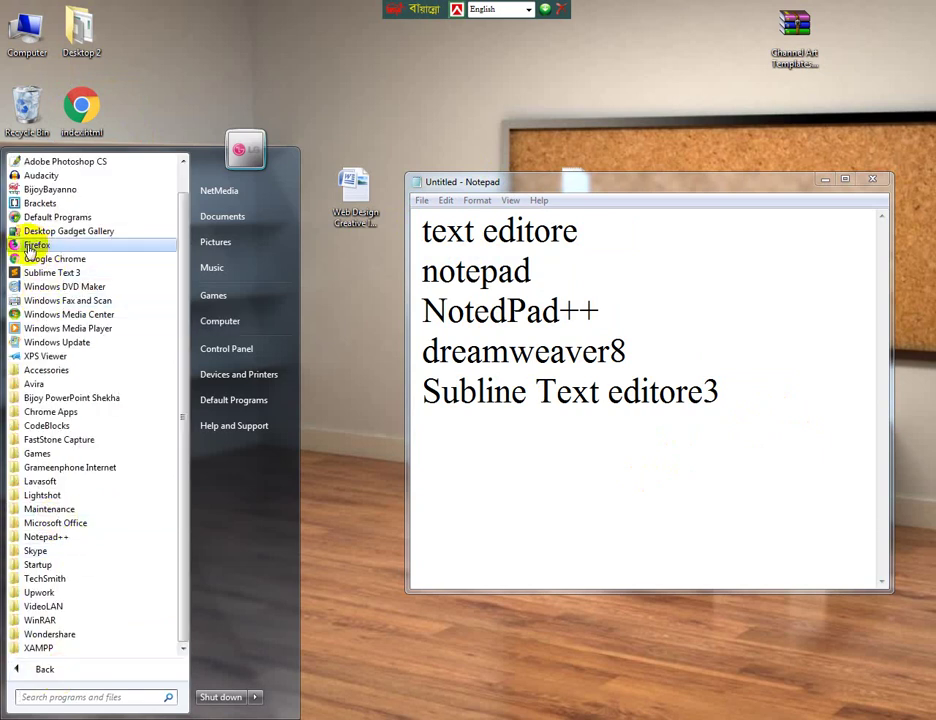
left_click_drag(8, 239, 77, 253)
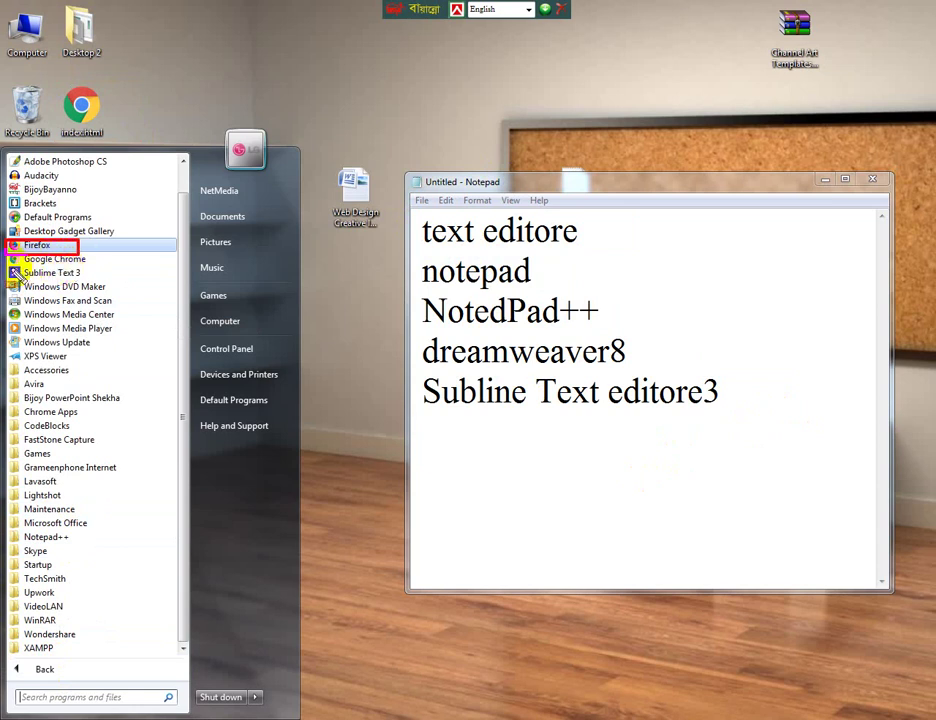
left_click(371, 309)
- Add the lines "Browser" and "Mozila Firefox" at the end of the text editor list
left_click(797, 446)
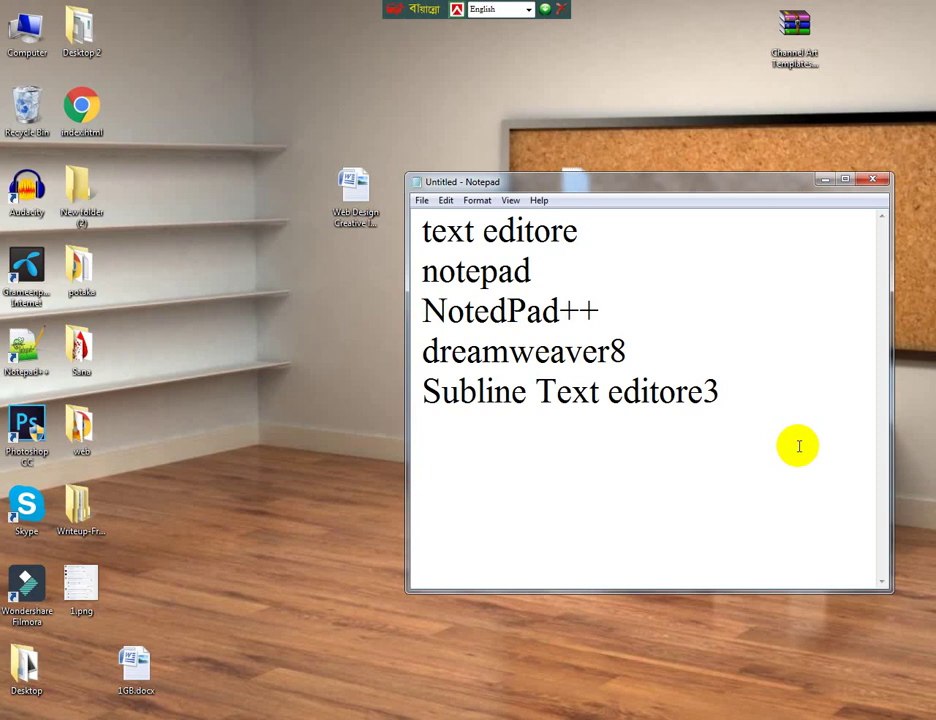
type("Vr")
key("BackSpace")
key("BackSpace")
type("Browser ")
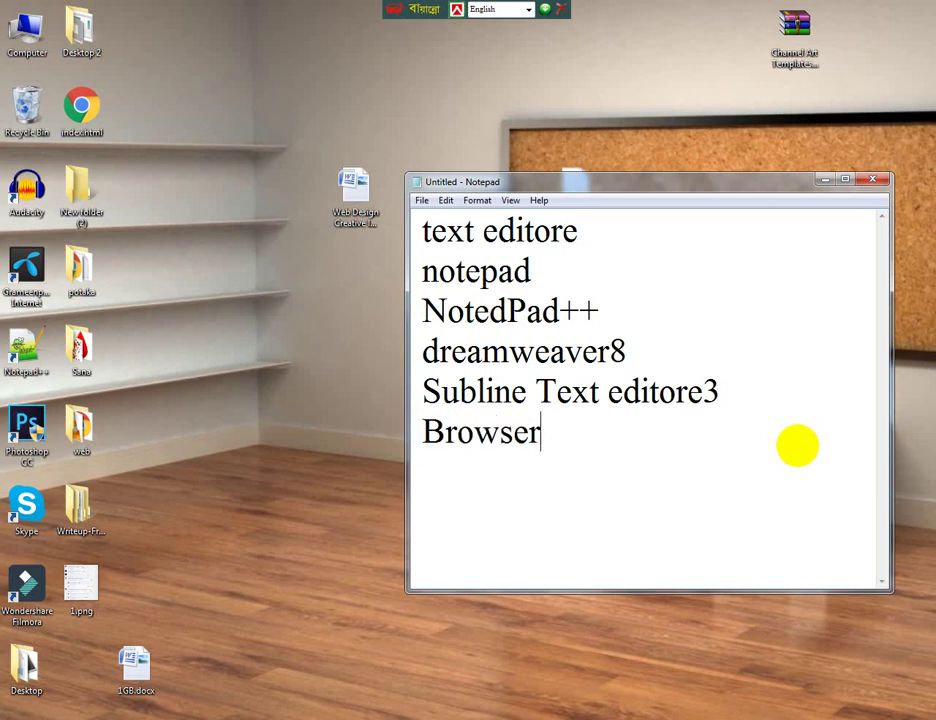
type("M")
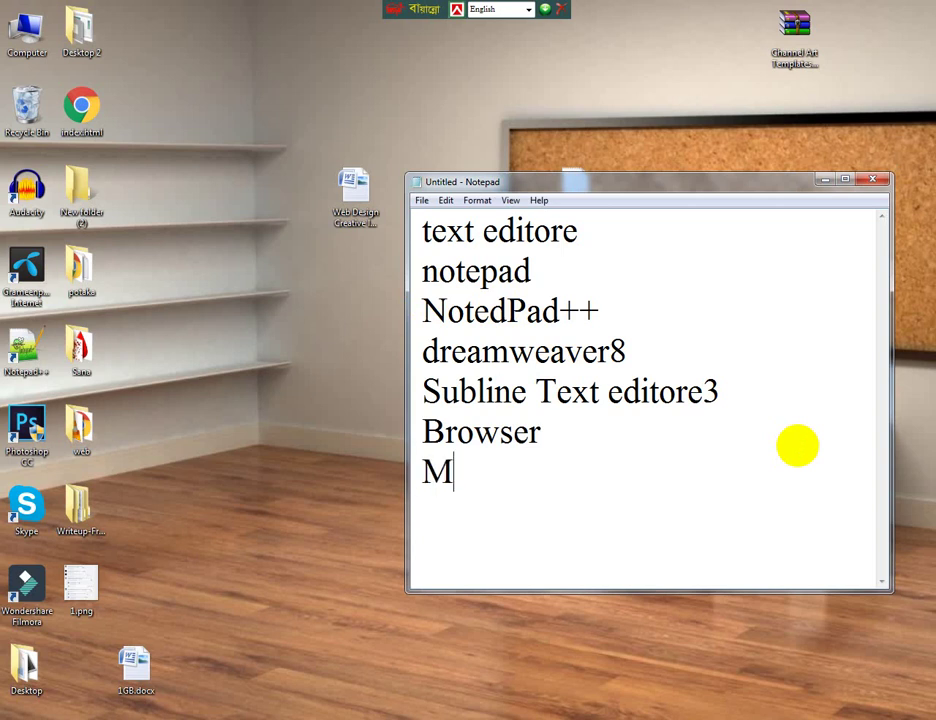
type("ozila Fir")
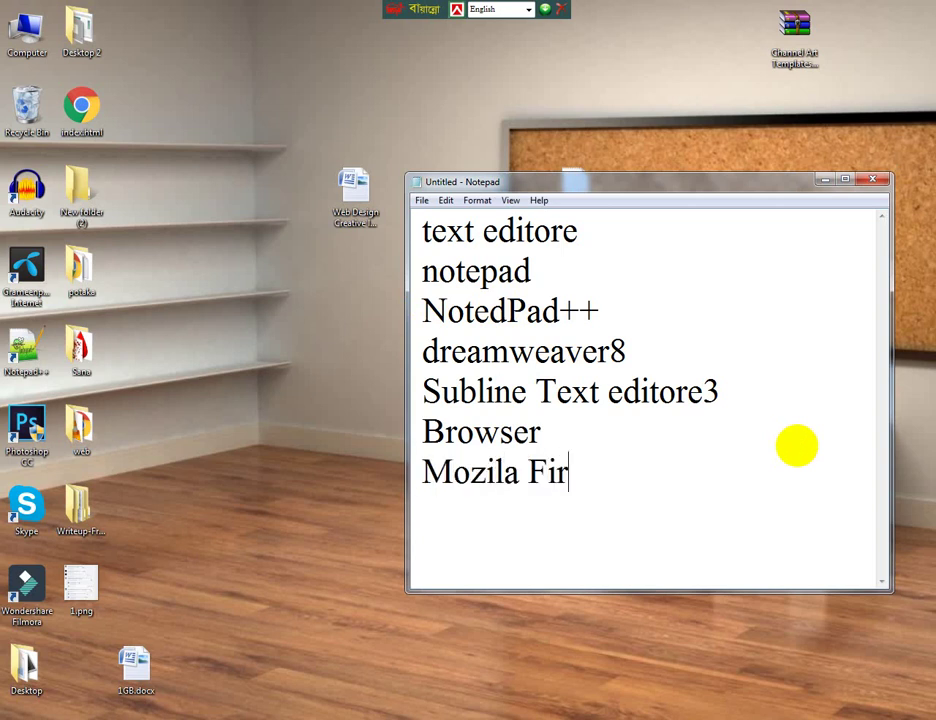
type("efox")
key("Return")
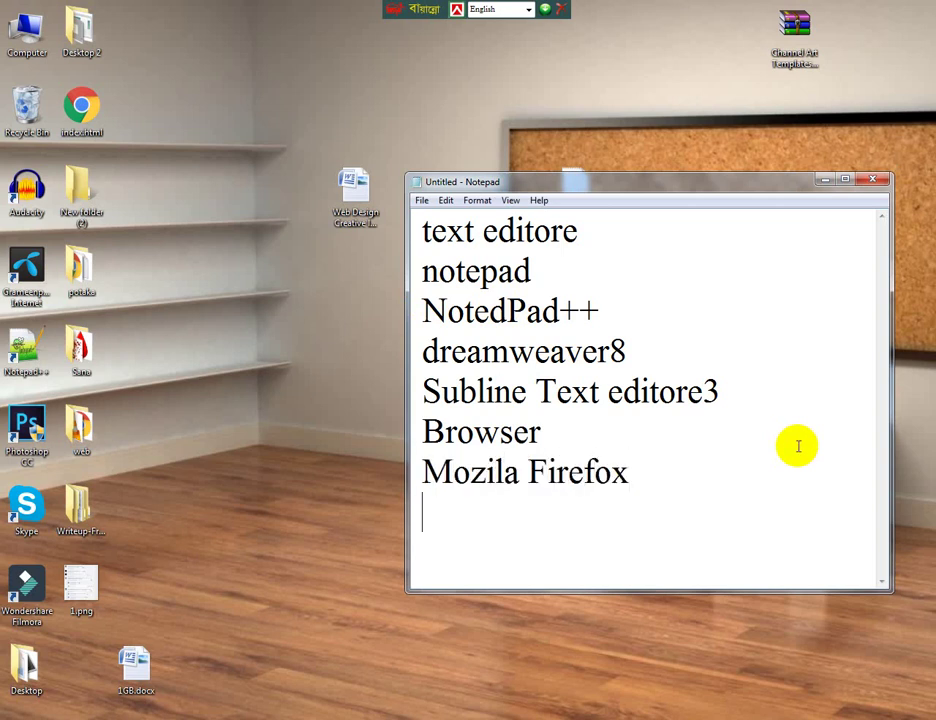
- Add the line "Google Chrome" below "Mozila Firefox" in the browser list, ending with a new empty line
type("Gogog")
key("BackSpace")
key("BackSpace")
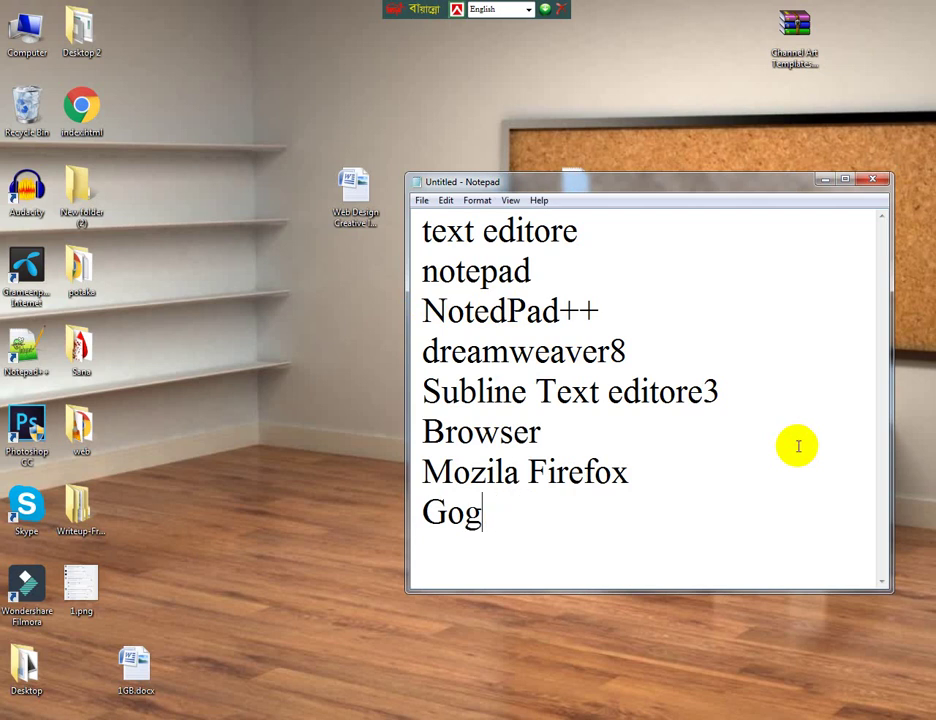
key("BackSpace")
type("oo")
key("BackSpace")
type("gle")
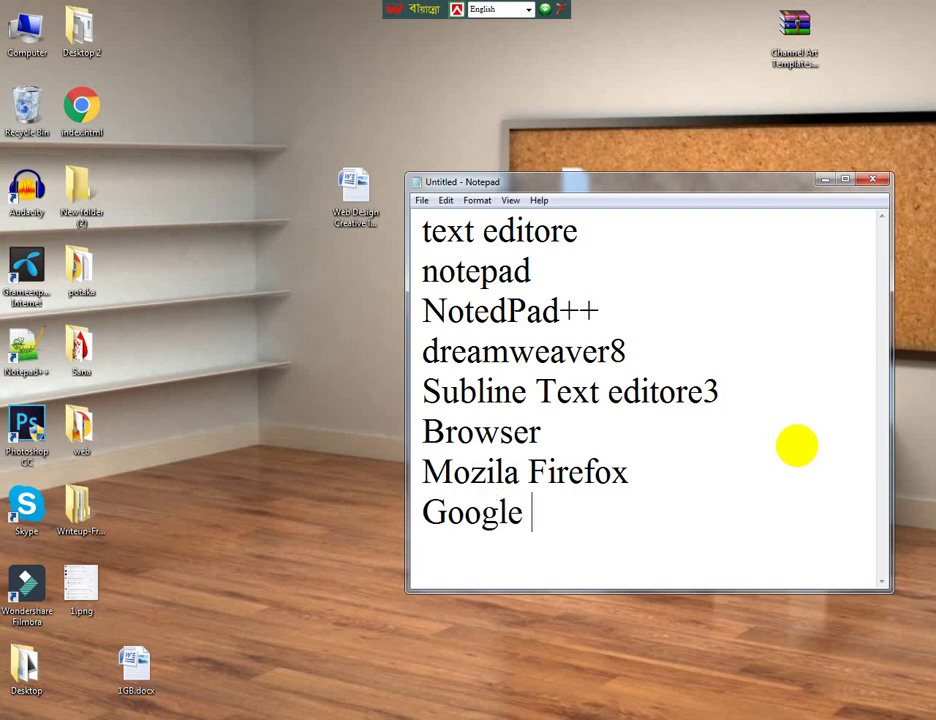
type(" Chrome")
key("Return")
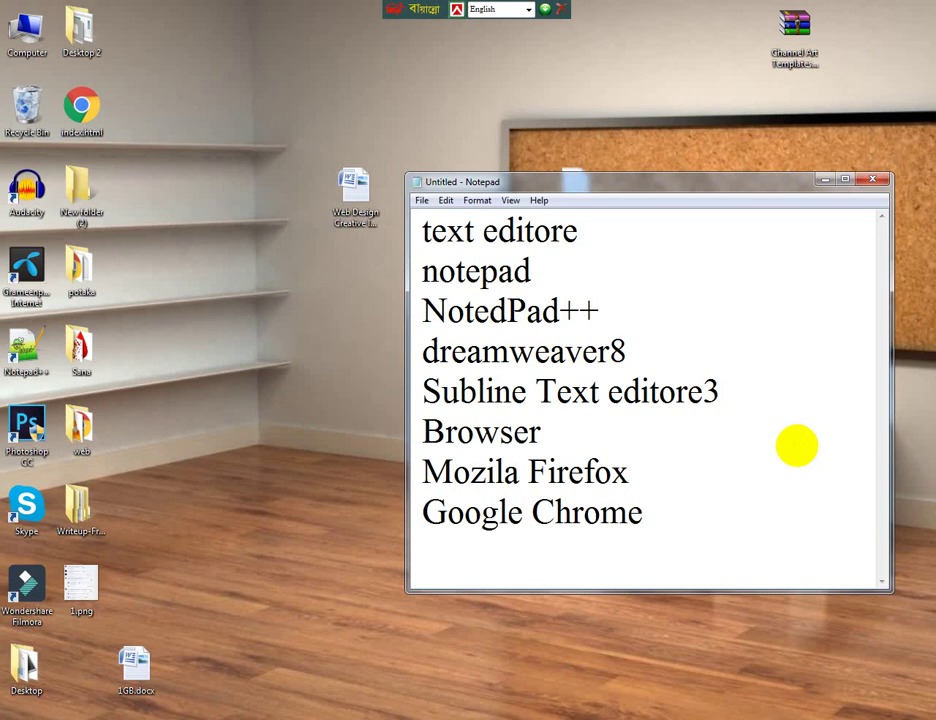
- Add "Internet Exploer" as the last entry of the browser list, below "Google Chrome"
type("Inte")
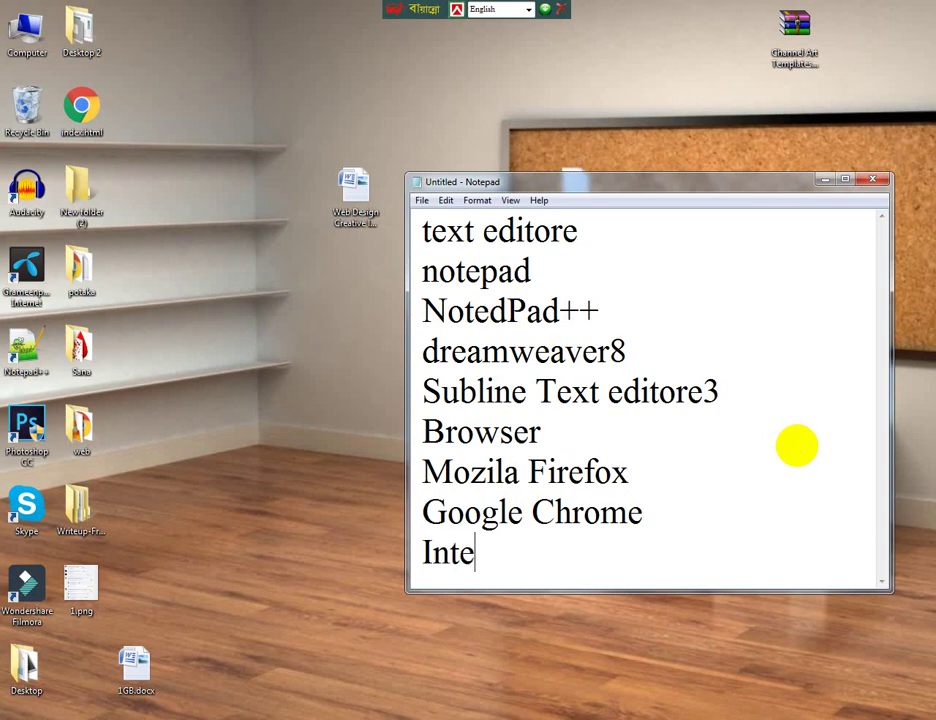
type("rnet Expl")
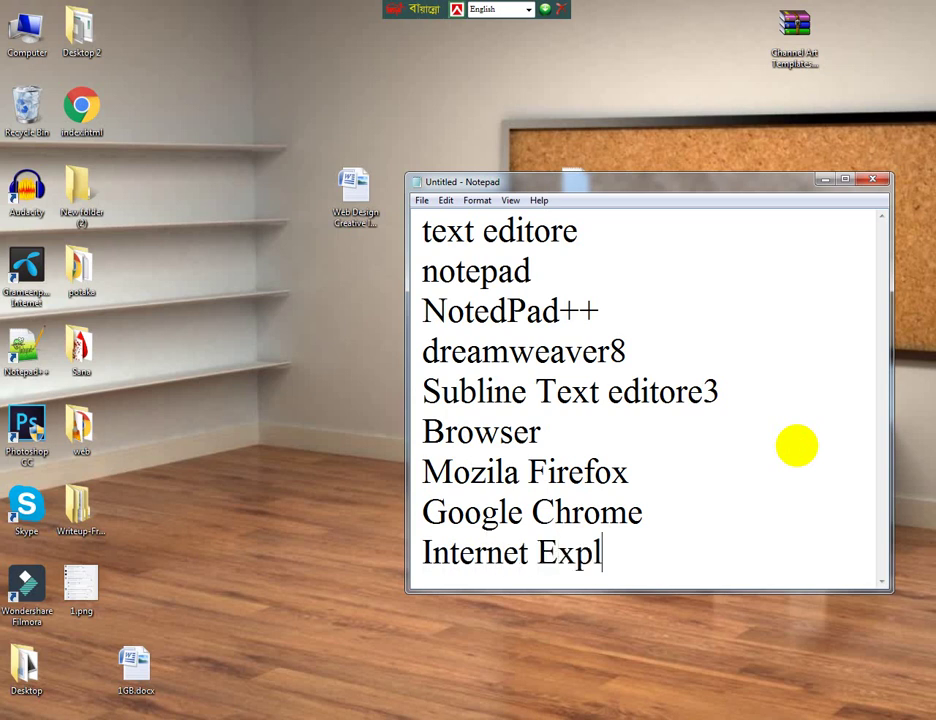
type("oer")
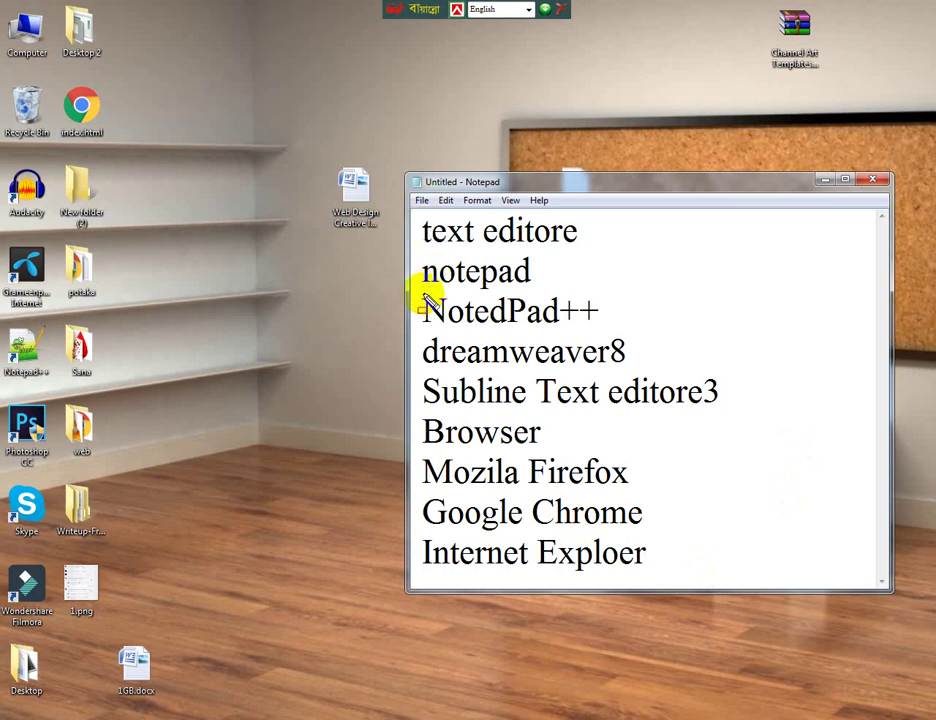
mouse_move(415, 293)
left_mouse_down()
mouse_move(645, 364)
mouse_move(660, 327)
left_mouse_up()
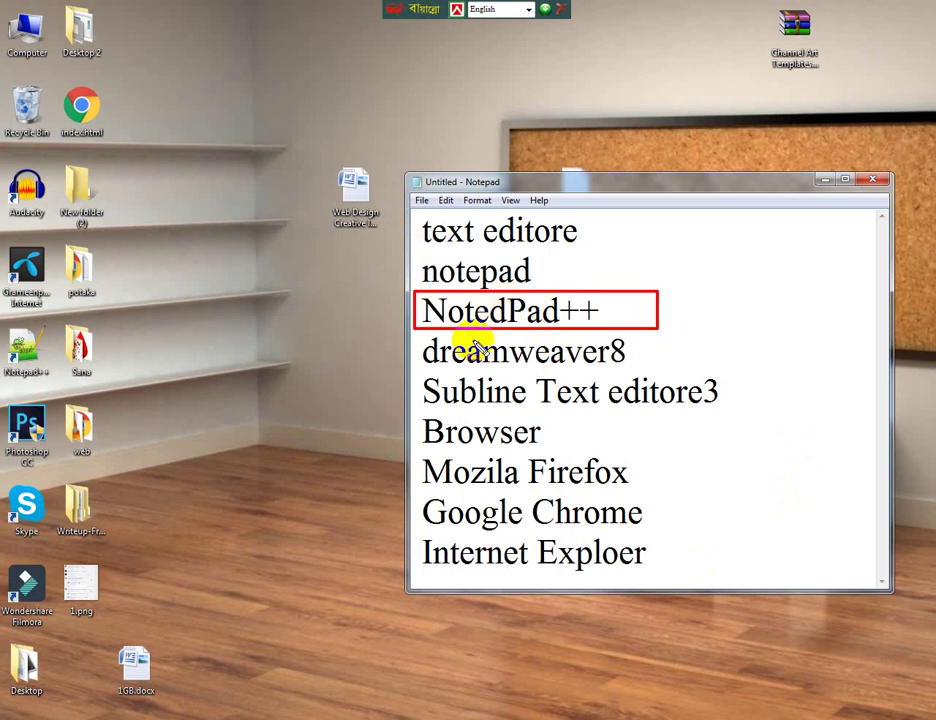
left_click_drag(404, 381, 759, 416)
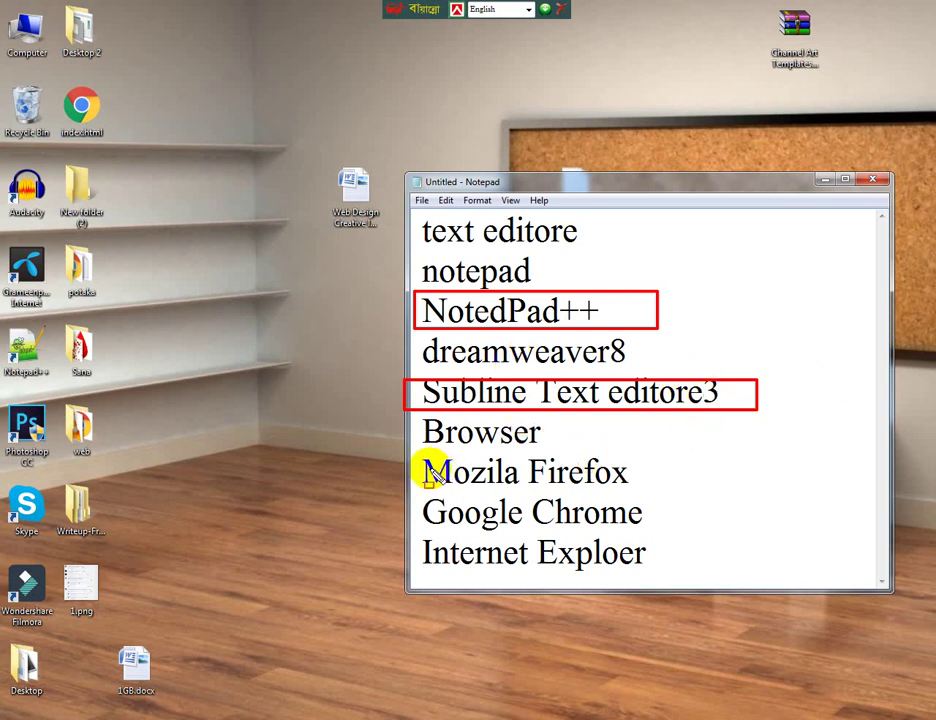
left_click_drag(414, 462, 645, 497)
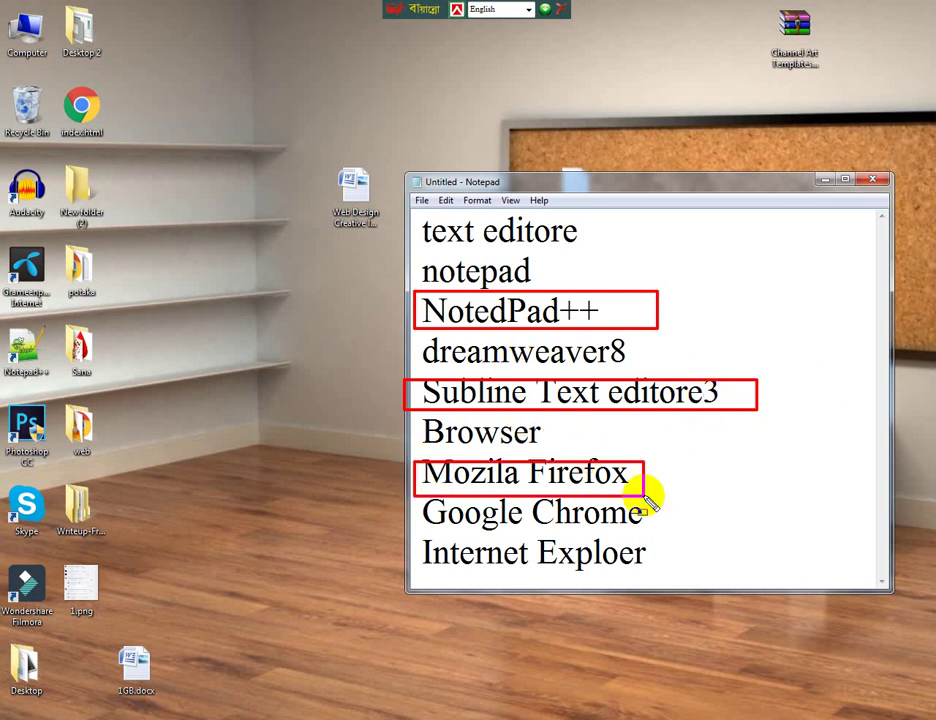
left_click_drag(419, 500, 673, 537)
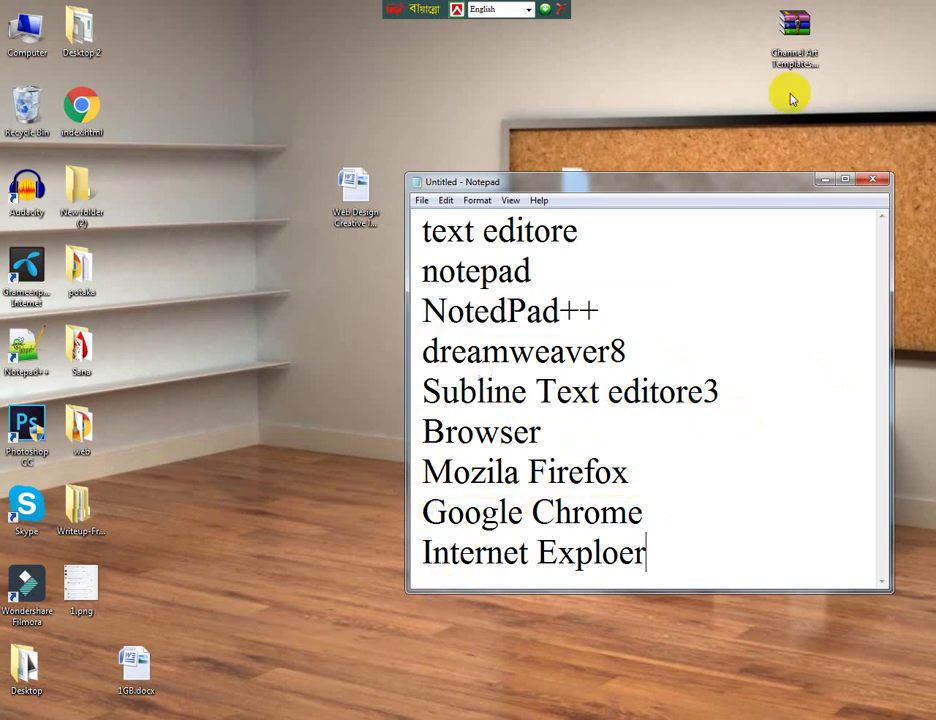
left_click(822, 180)
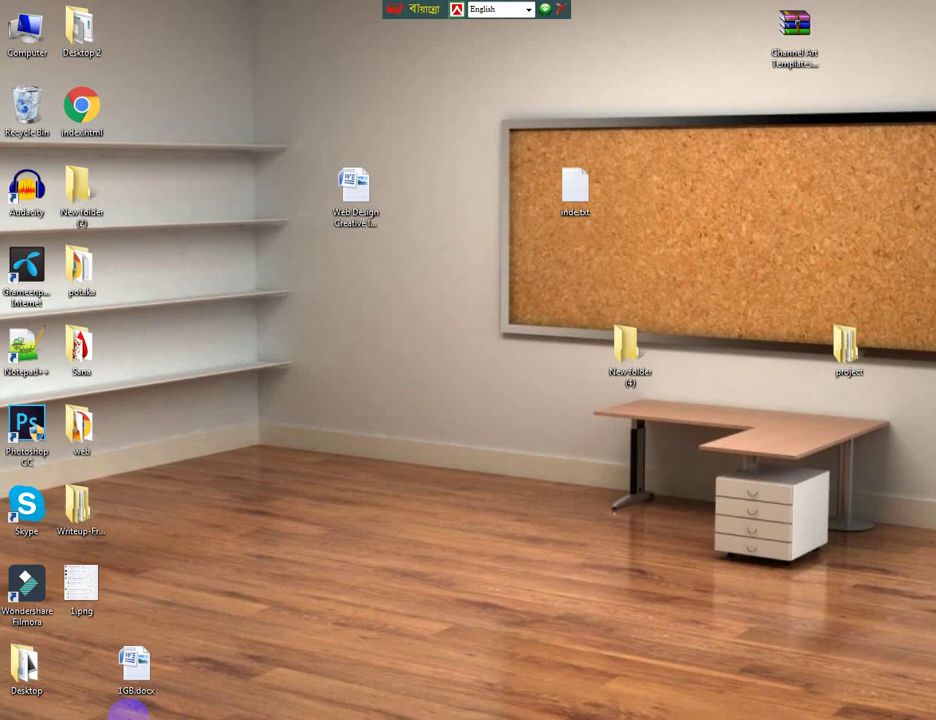
mouse_move(539, 696)
left_click(543, 673)
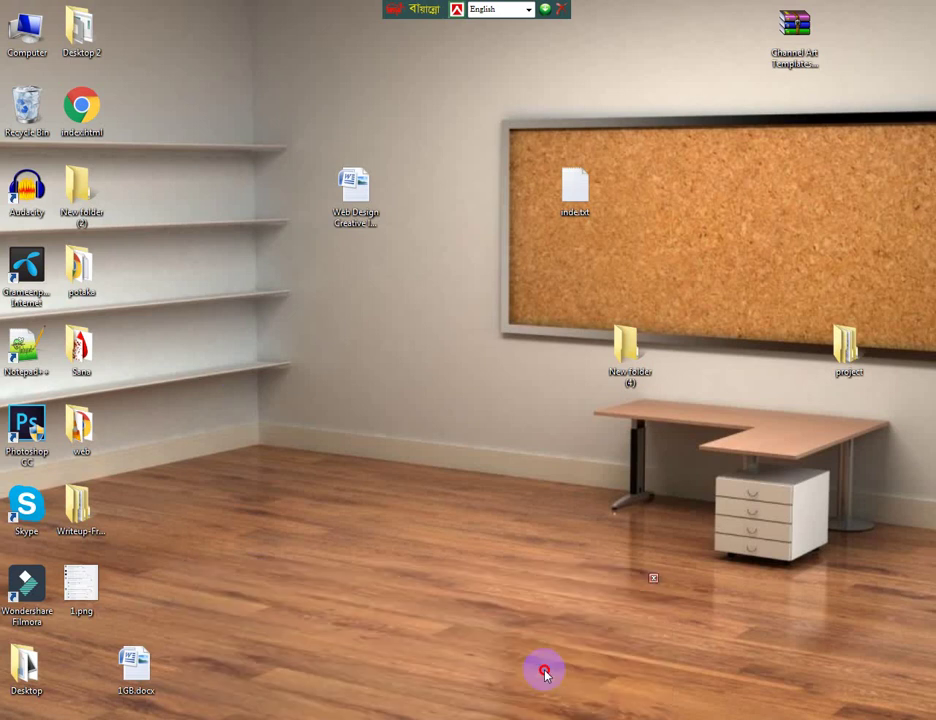
key("Return")
type("ww")
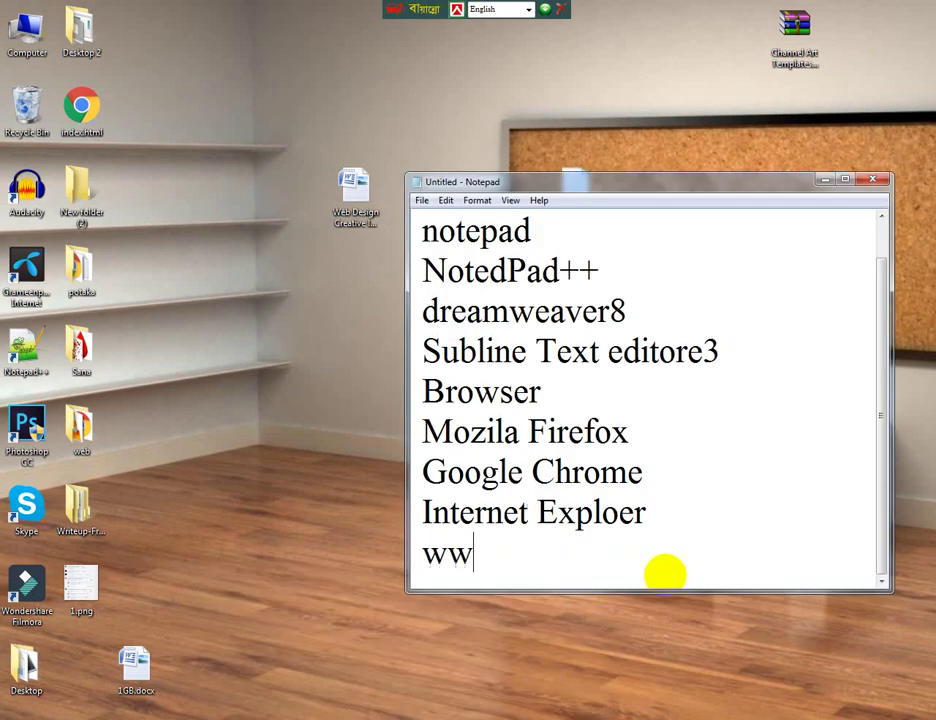
type("w.noterpa")
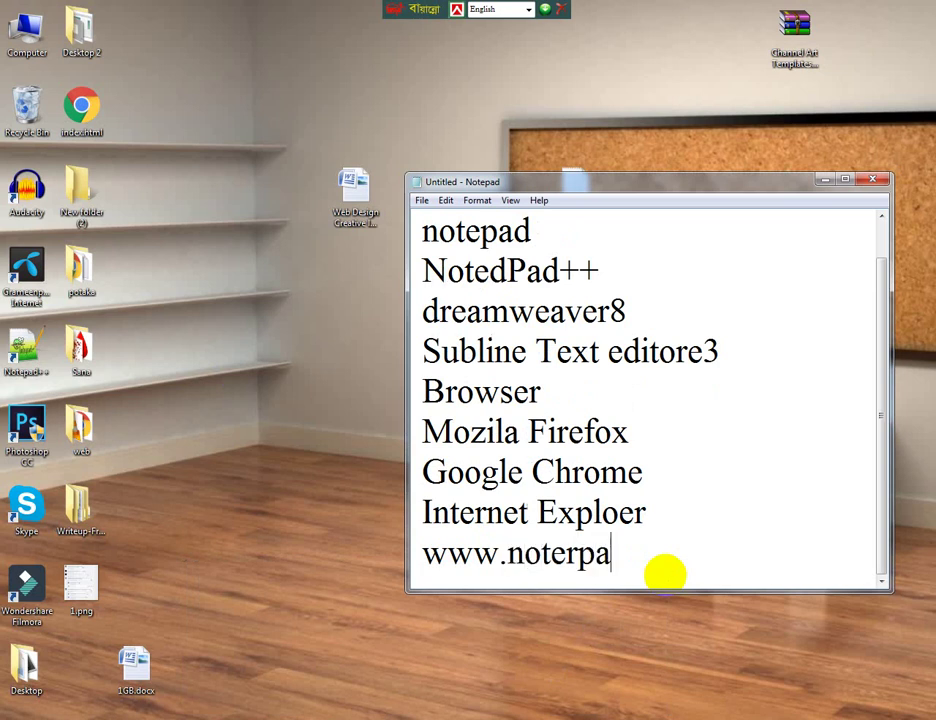
type("d++pl")
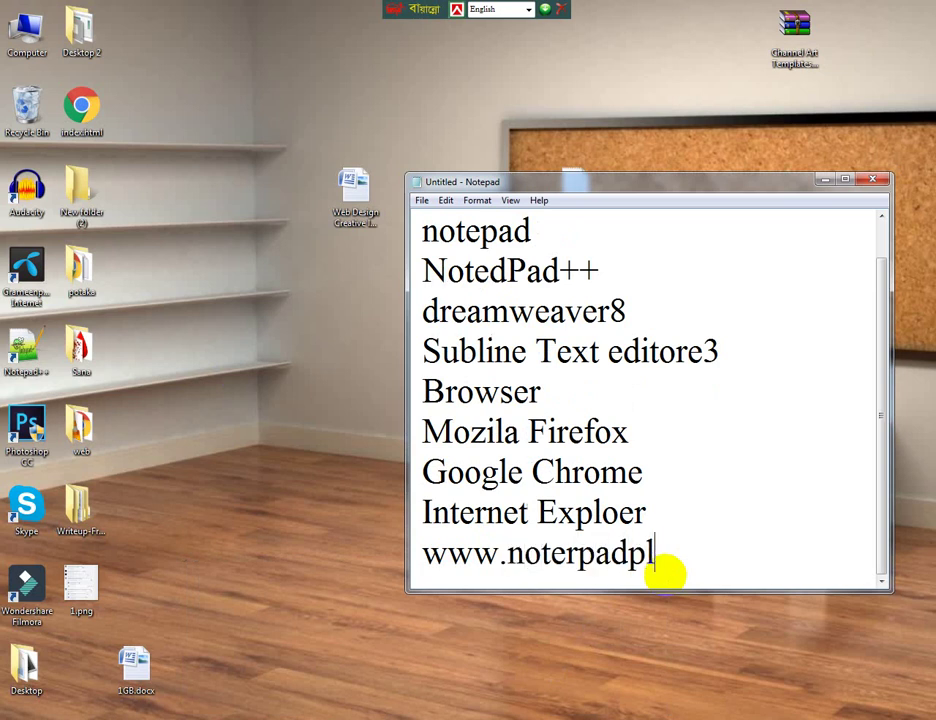
type("us.com")
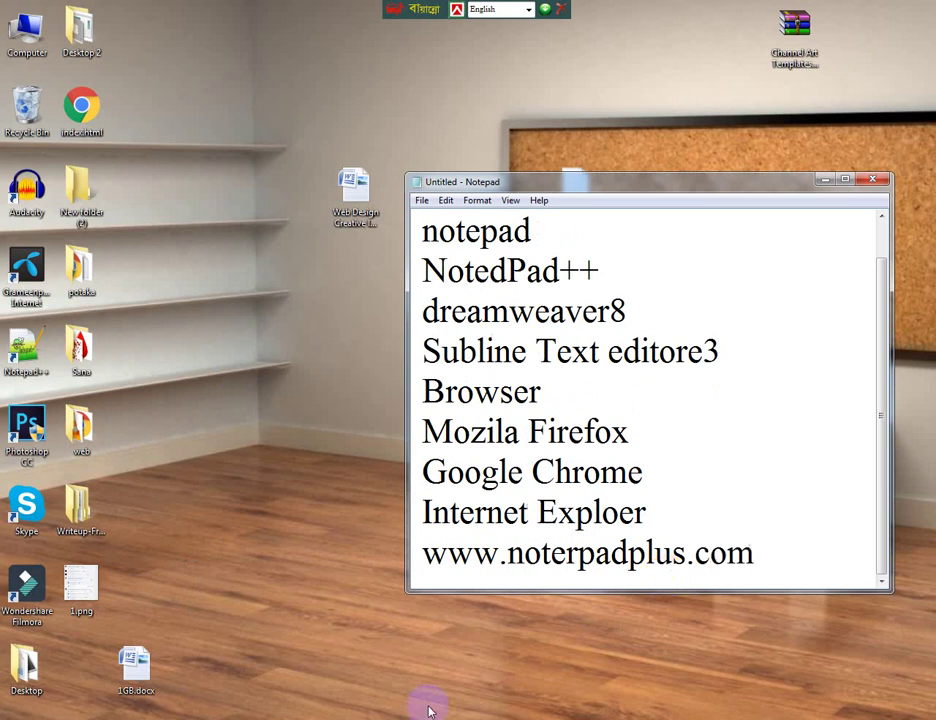
left_click(578, 556)
key("BackSpace")
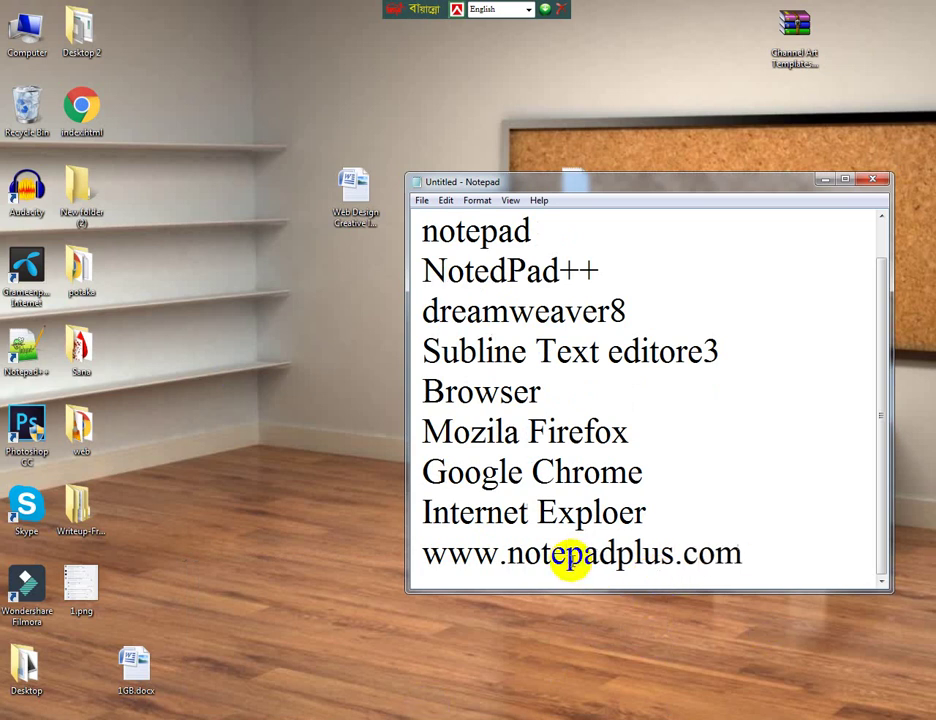
left_click(760, 552)
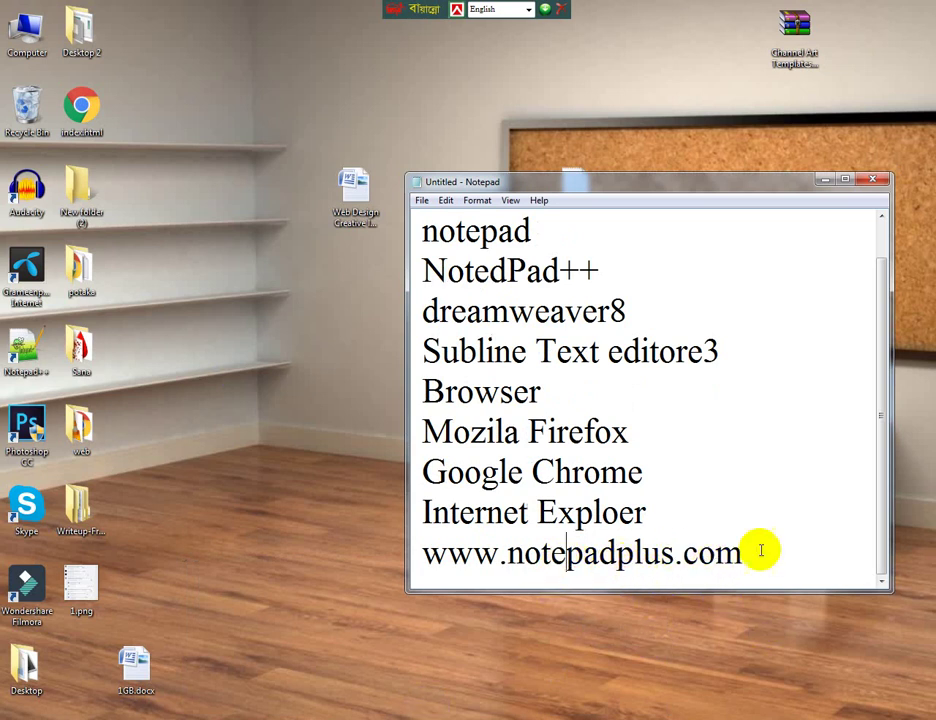
mouse_move(408, 542)
left_mouse_down()
mouse_move(646, 578)
mouse_move(783, 565)
mouse_move(778, 574)
left_mouse_up()
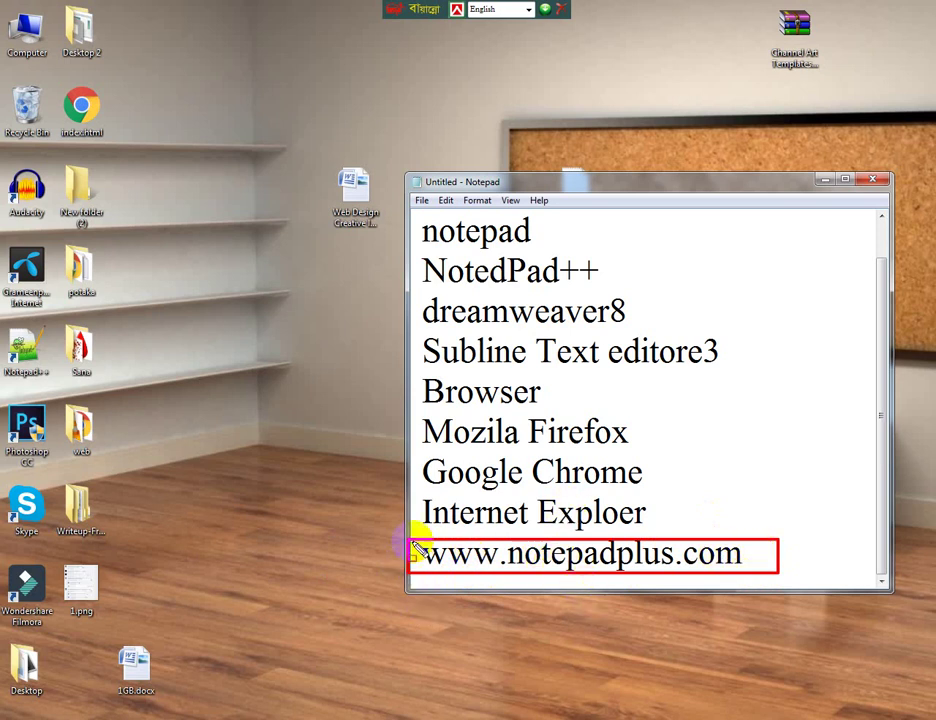
left_click_drag(411, 547, 743, 562)
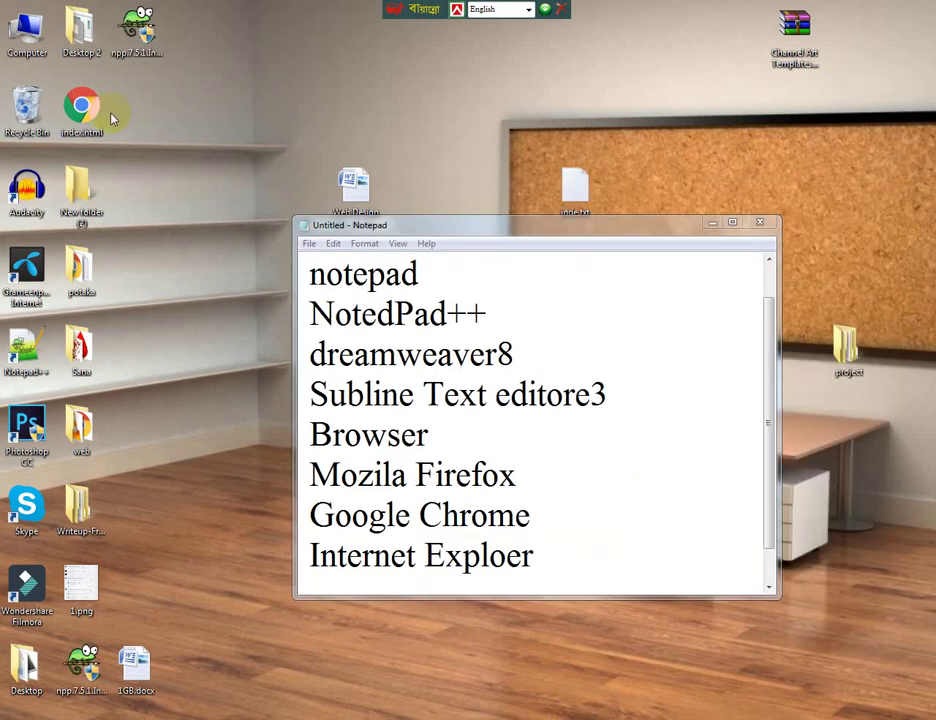
- Compare the file names of the two npp.7.5.1 installers on the desktop, the x64 version and the standard version
left_click(82, 28)
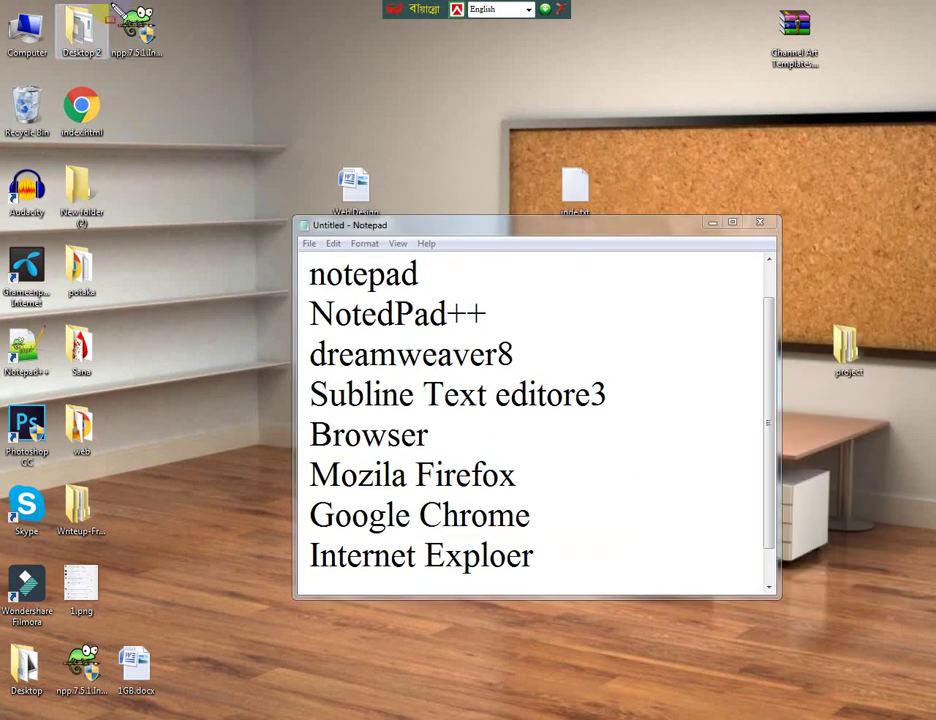
left_click_drag(115, 12, 178, 58)
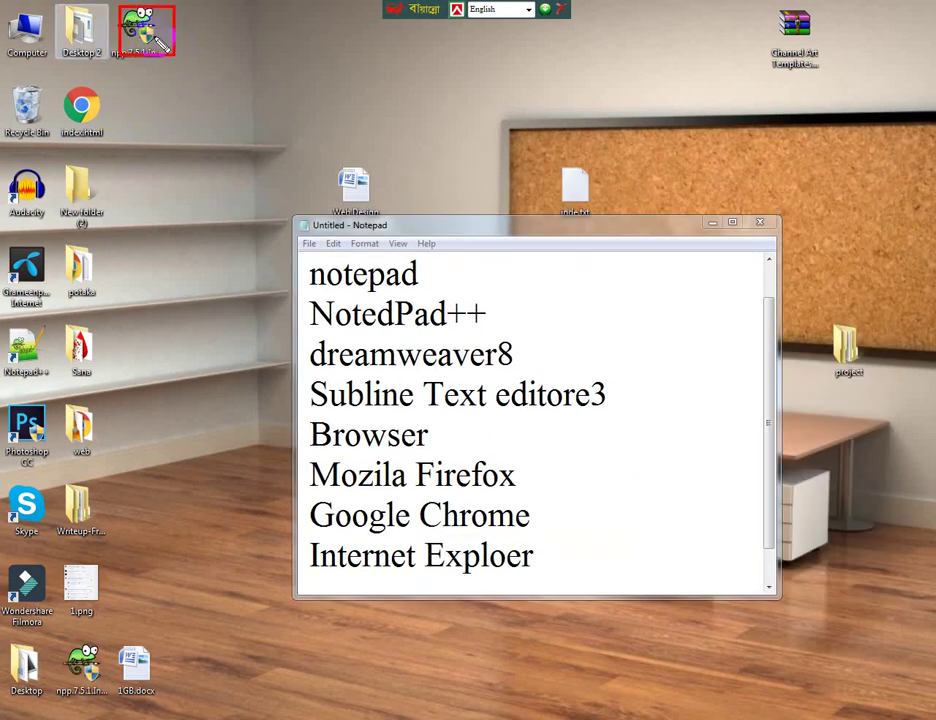
left_click_drag(52, 645, 103, 697)
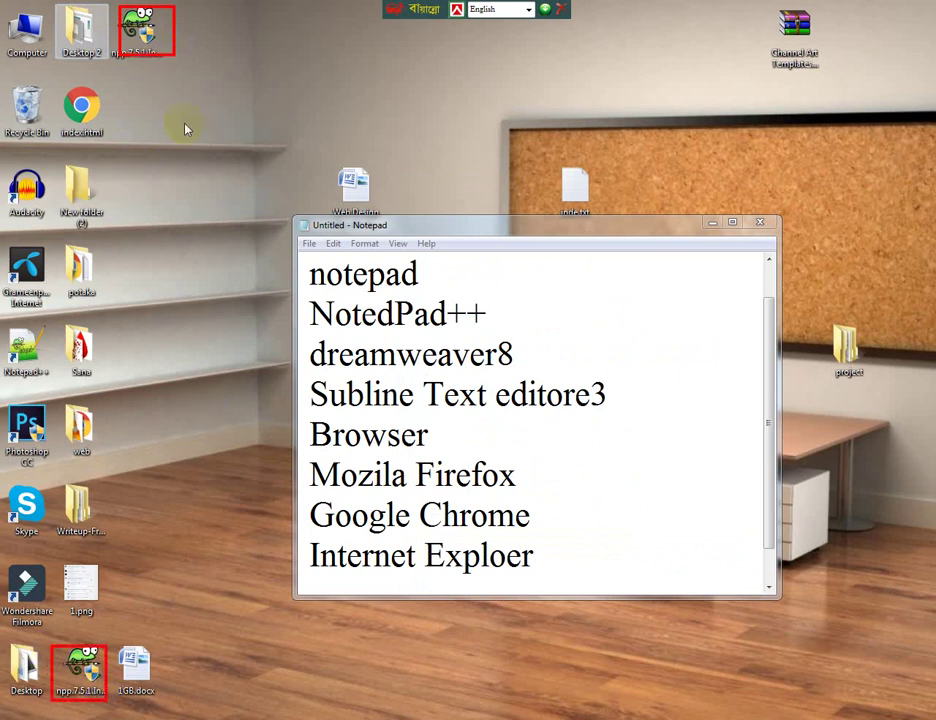
left_click(138, 33)
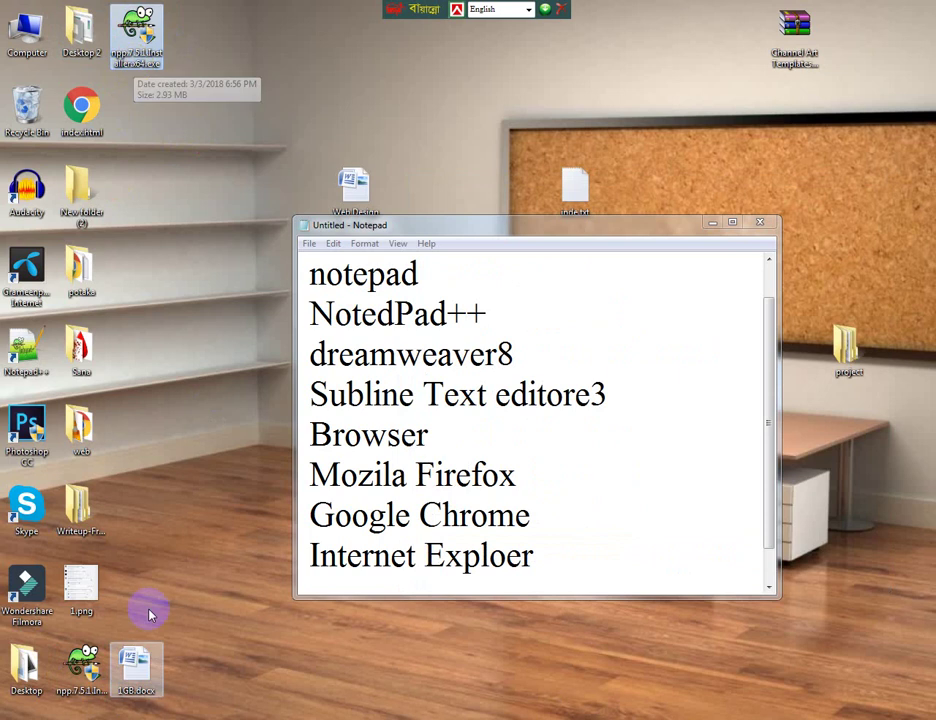
left_click(98, 648)
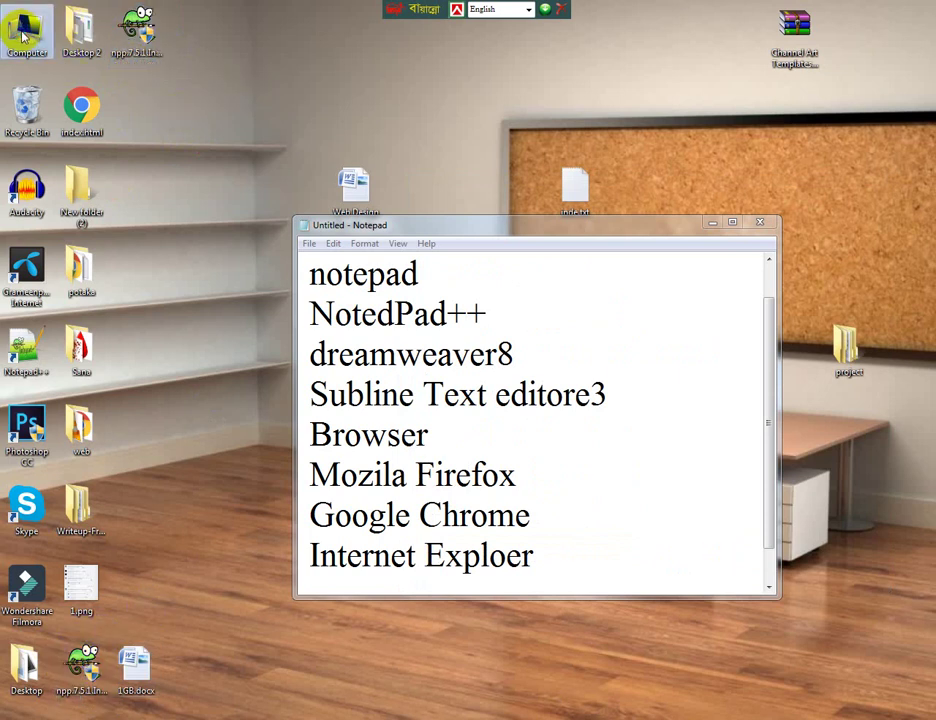
- Open the computer's system properties and check whether the operating system is 32-bit or 64-bit
right_click(22, 36)
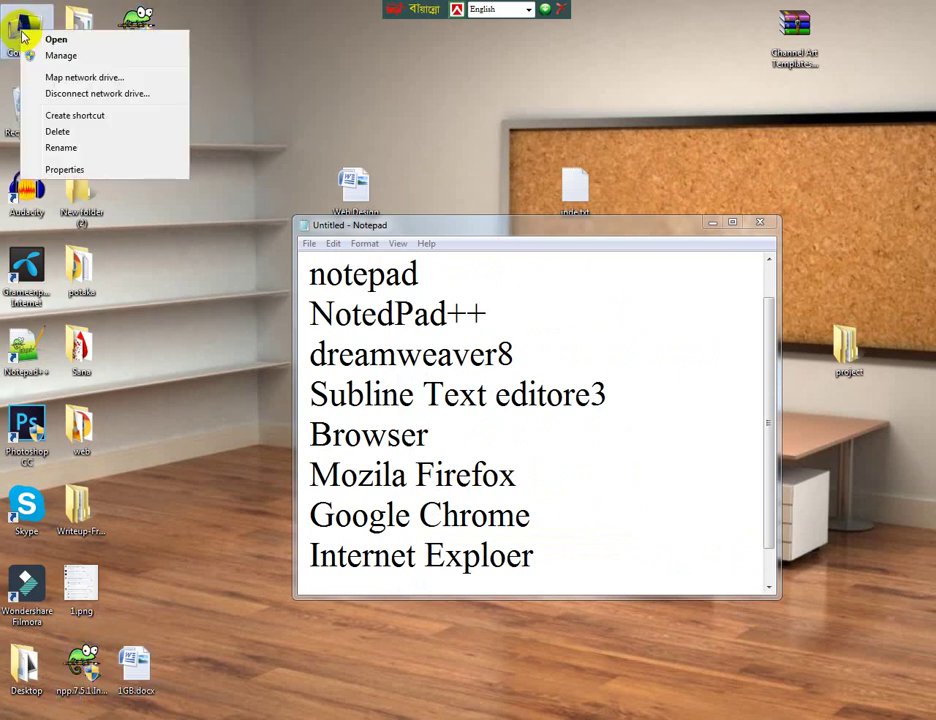
left_click(64, 170)
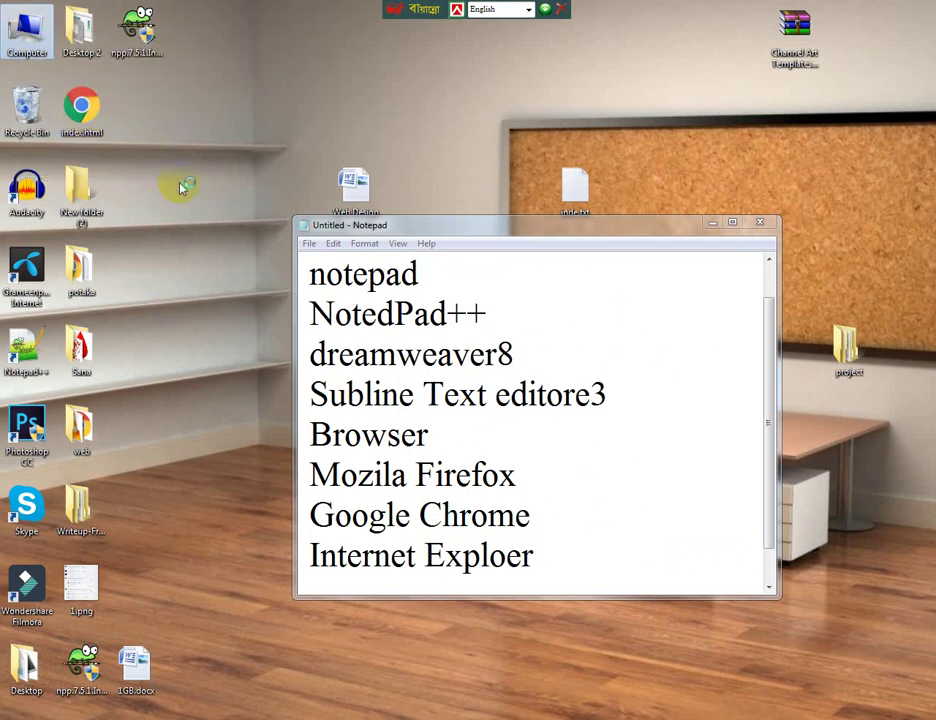
right_click(8, 5)
left_click(424, 55)
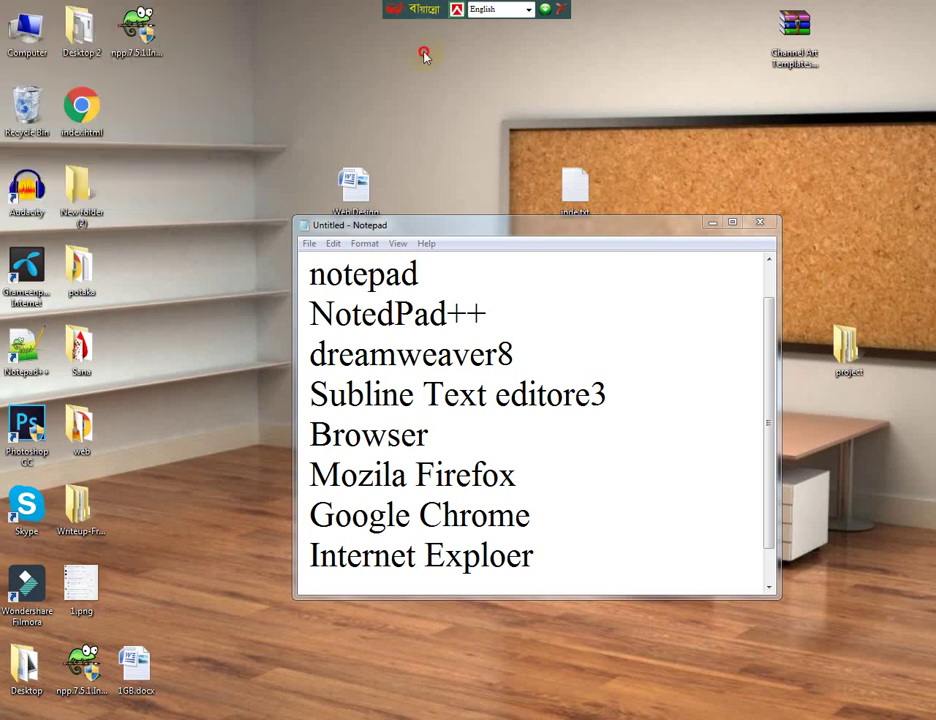
right_click(13, 47)
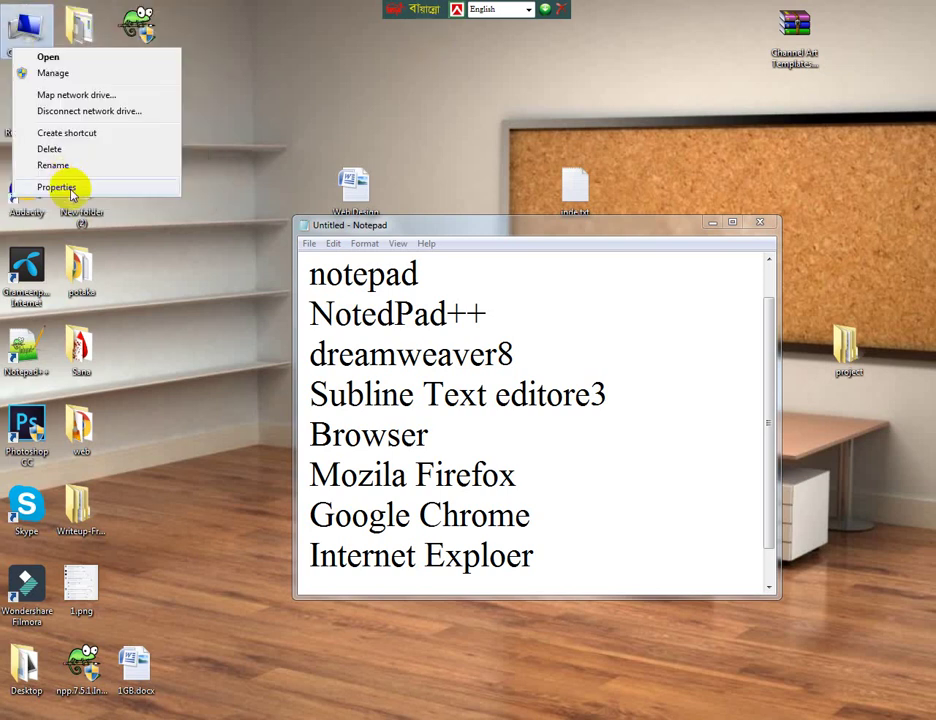
left_click(70, 189)
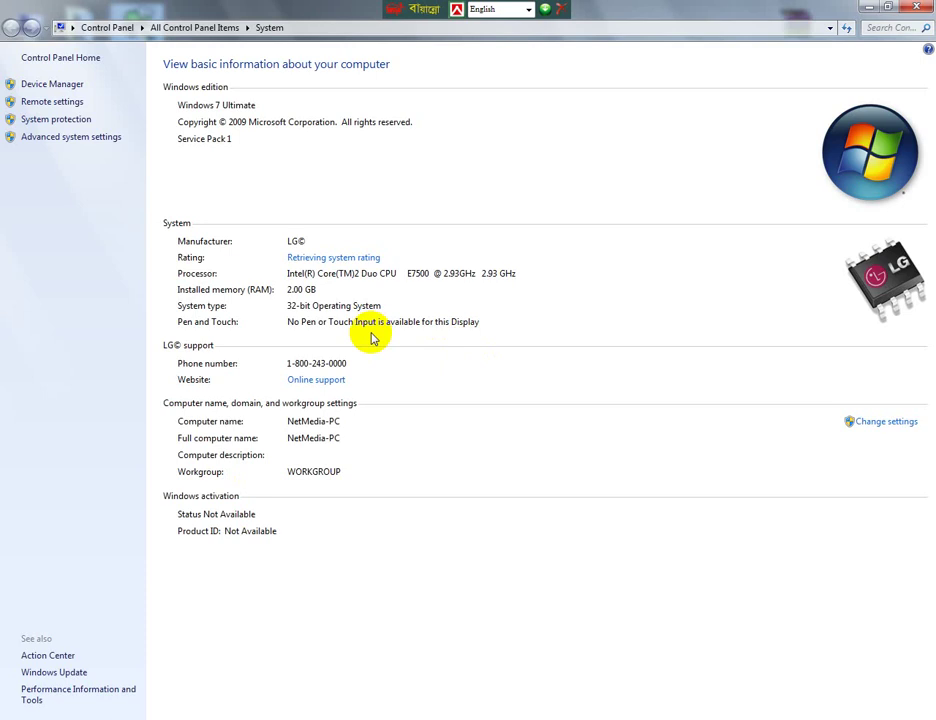
left_click_drag(281, 300, 405, 313)
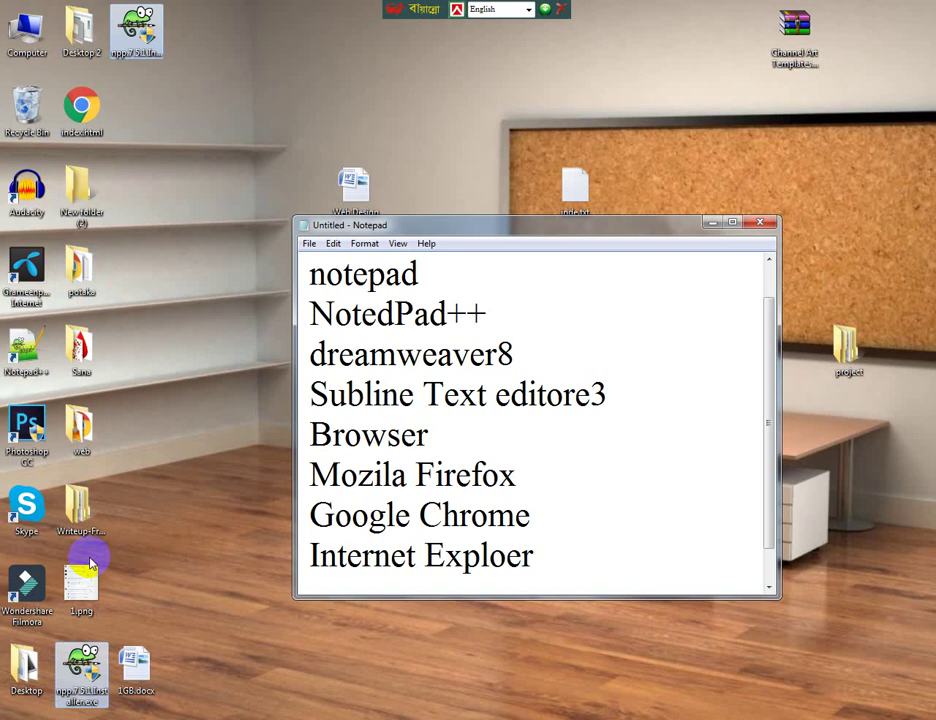
- Select the standard npp.7.5.1 installer on the desktop, and open the Computer window showing the disk drives
left_click(82, 672)
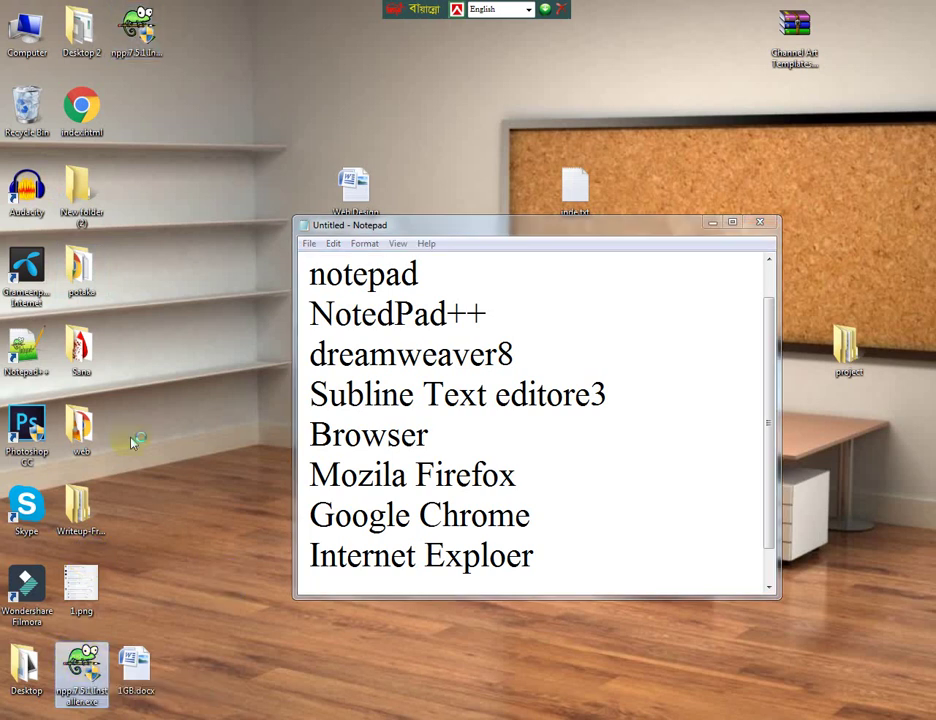
left_click(30, 35)
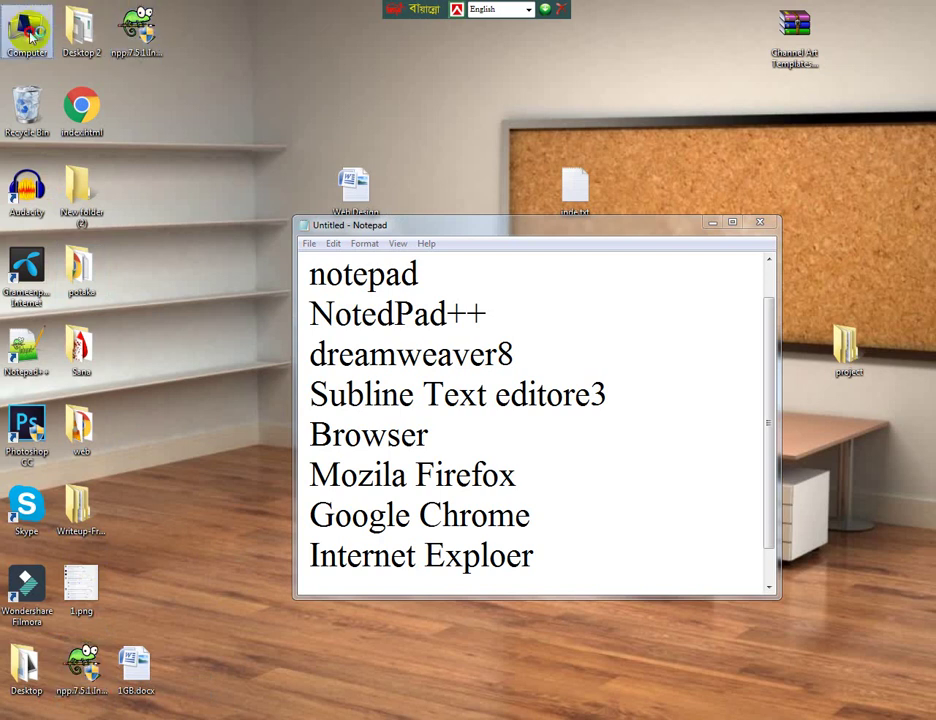
left_click(586, 188)
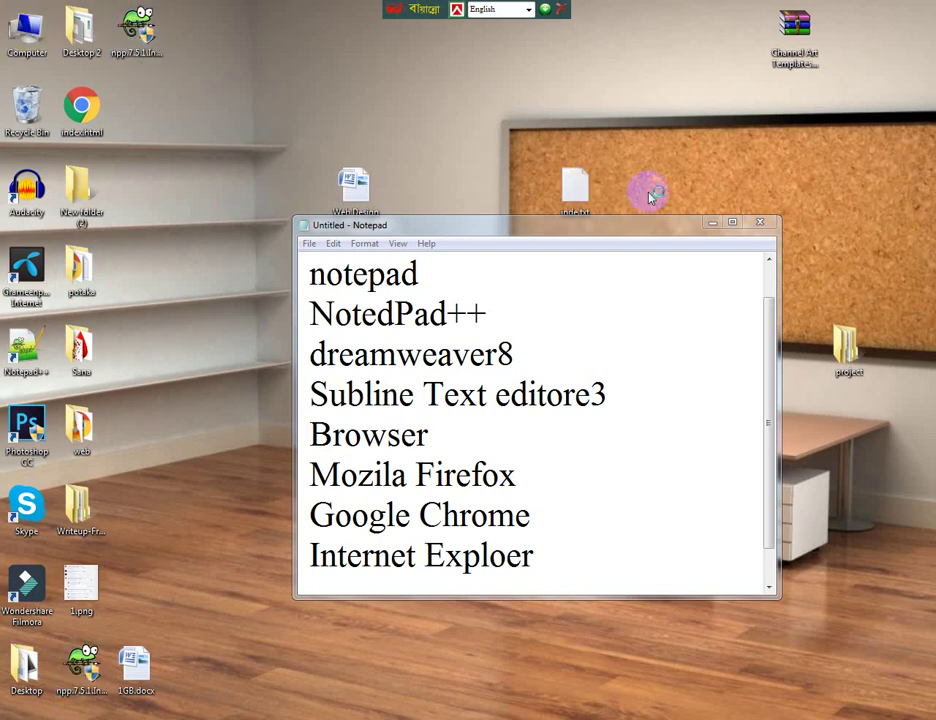
key("super+e")
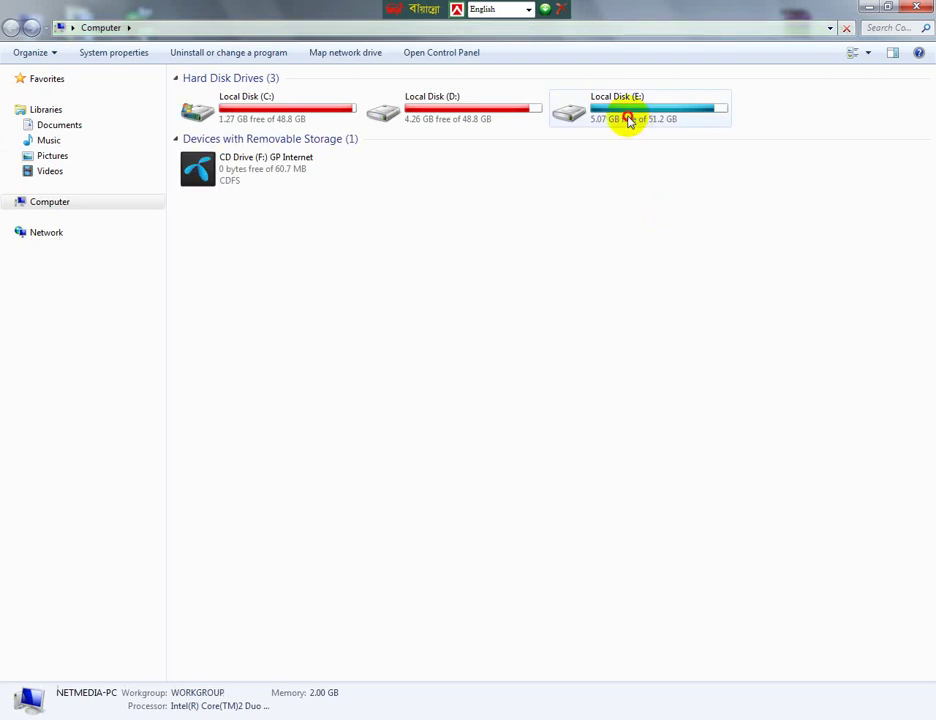
- Open the source code folder inside the web design video tutorial folder on Local Disk (E:)
double_click(632, 122)
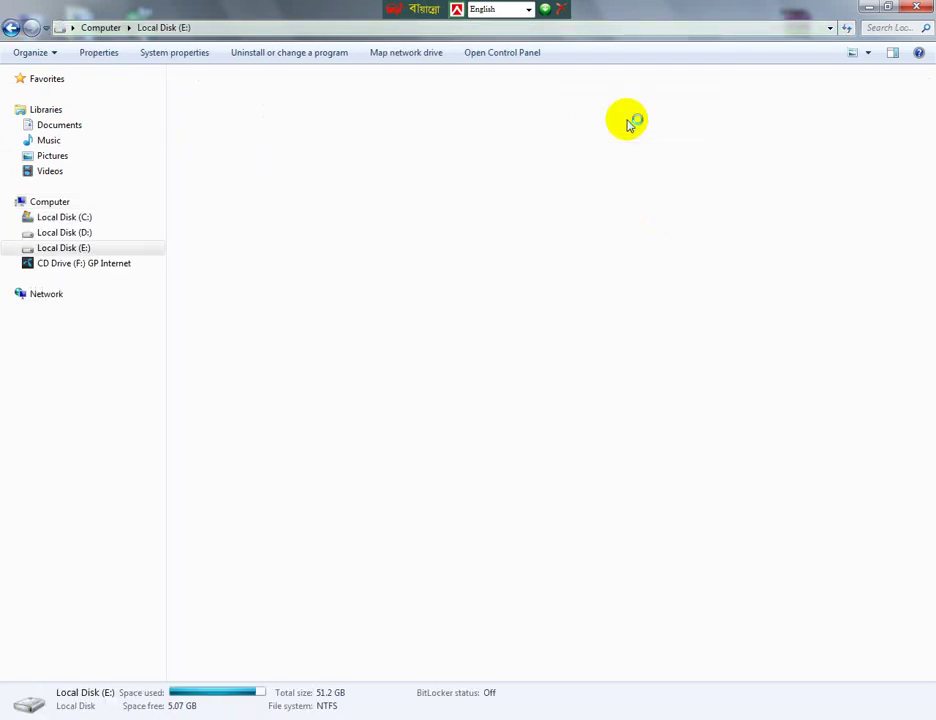
key("w")
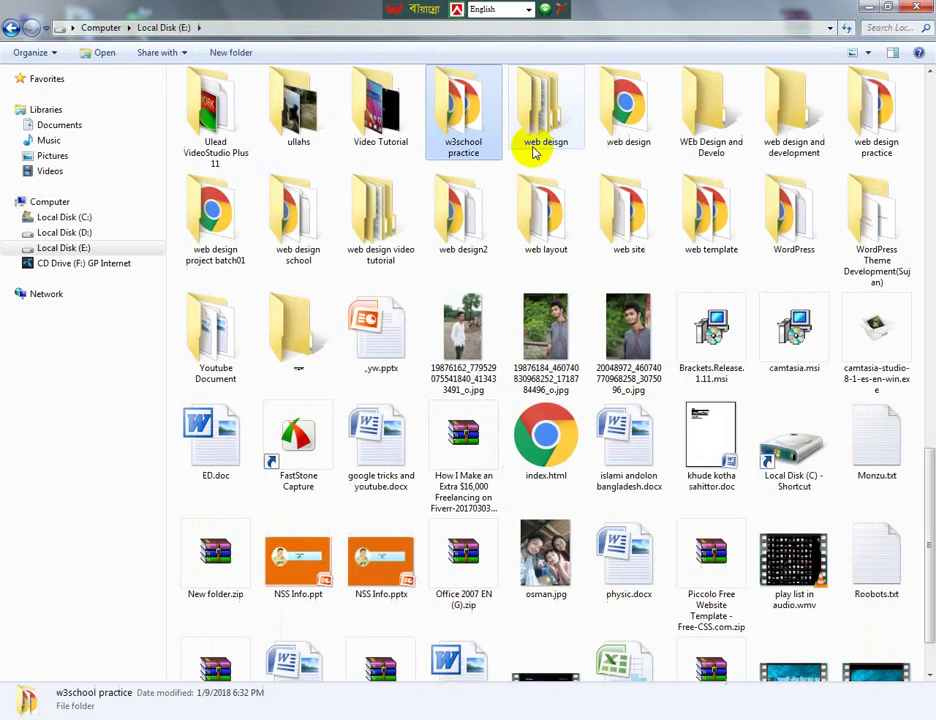
left_click(374, 220)
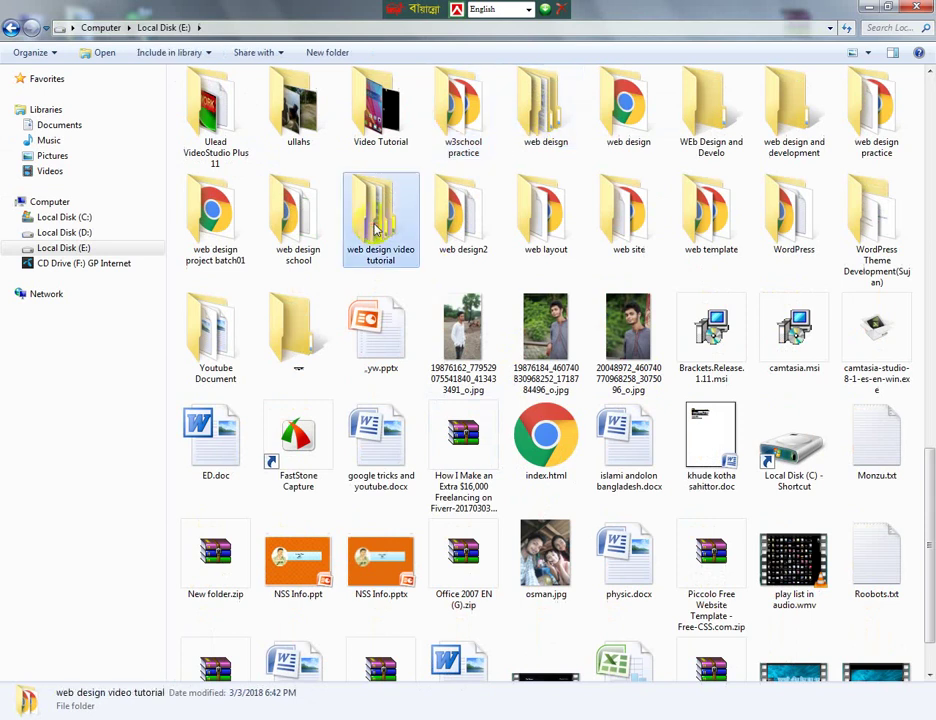
double_click(375, 225)
left_click(217, 112)
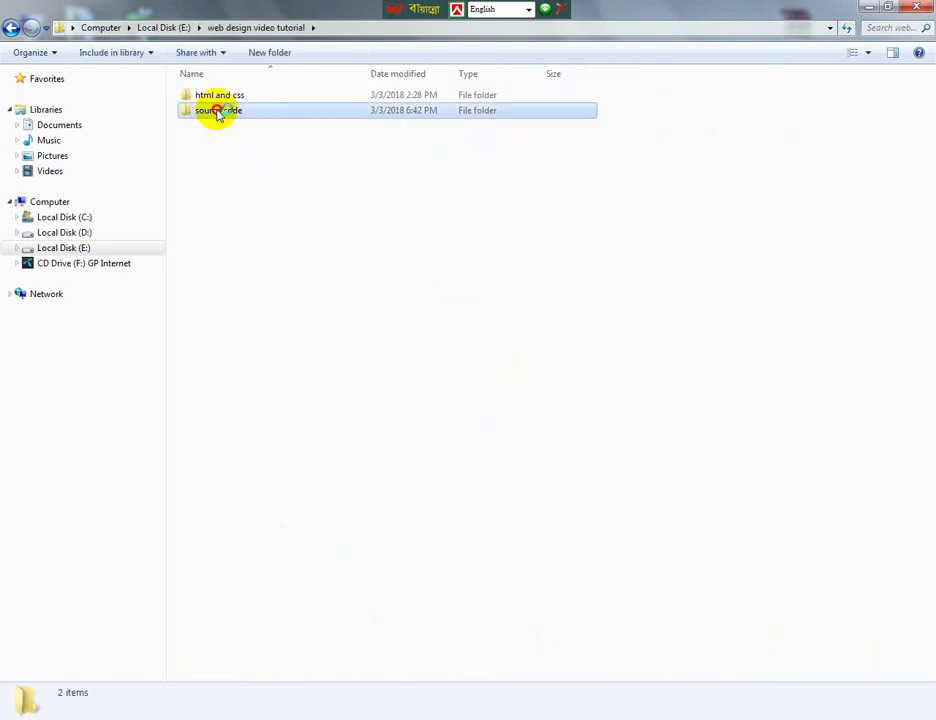
double_click(217, 112)
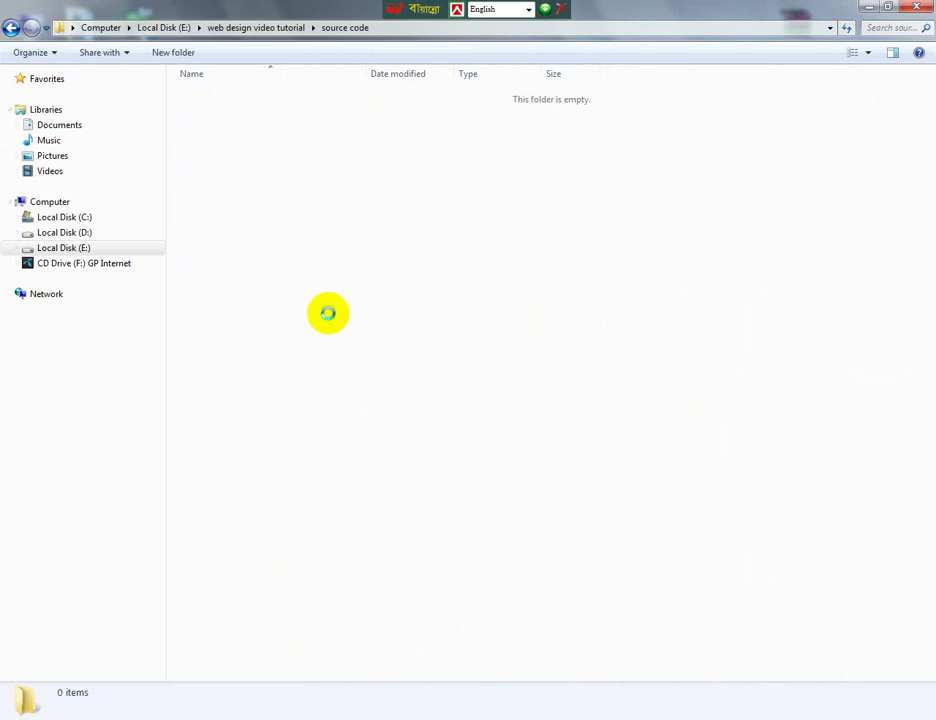
- Put both npp.7.5.1 installers into a new folder named 2 inside source code, and minimize the Explorer window
right_click(311, 277)
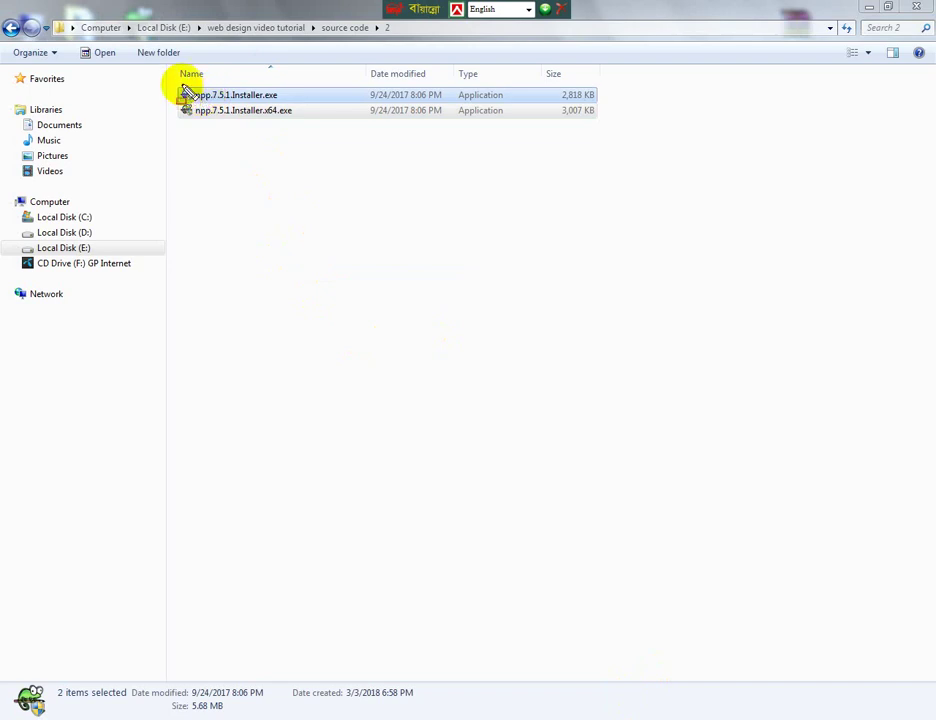
left_click_drag(182, 84, 328, 121)
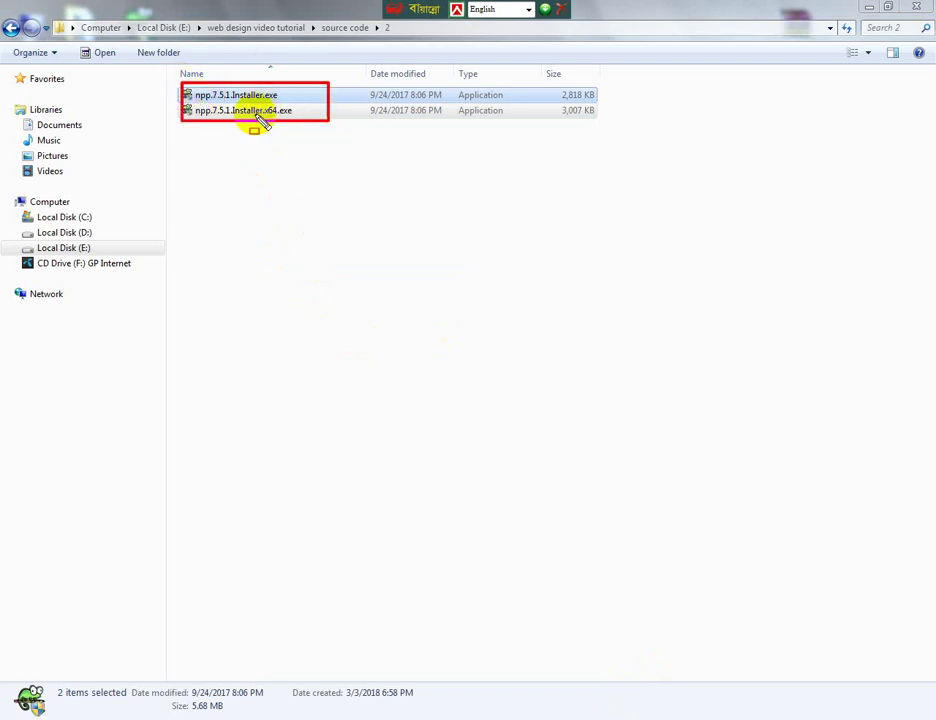
left_click(868, 7)
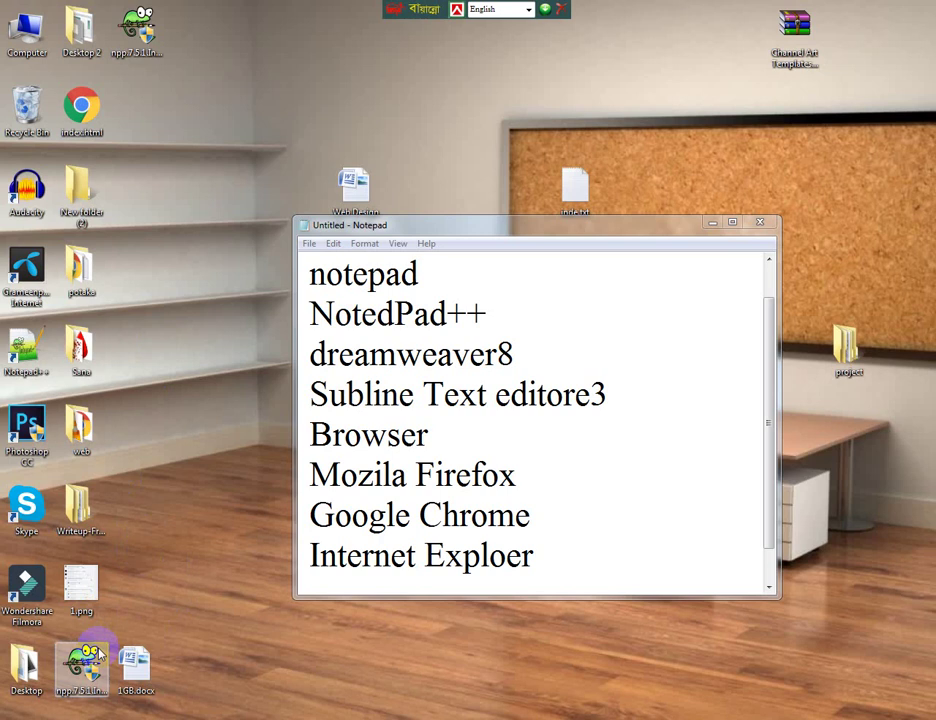
- Launch the standard npp.7.5.1 installer from the desktop and accept English as the installer language
left_click(97, 657)
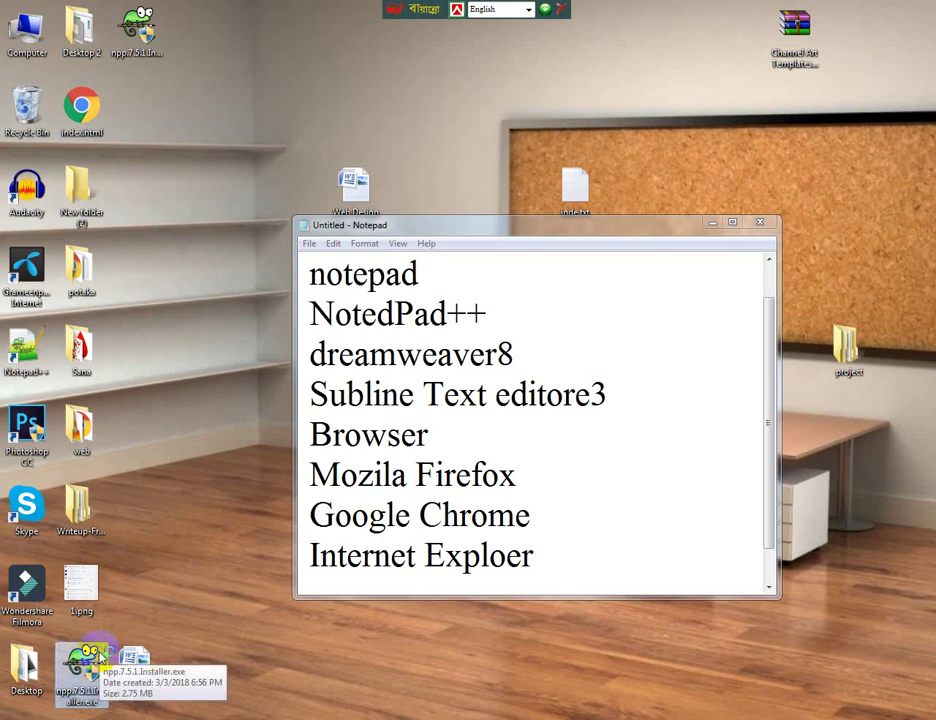
left_click(408, 667)
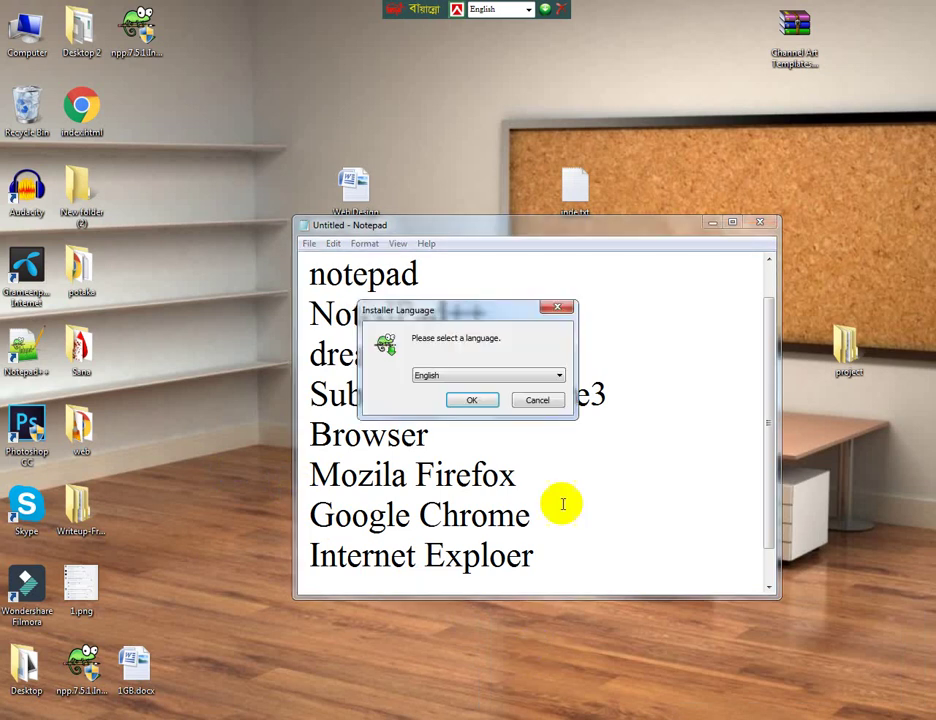
left_click(437, 376)
left_click(437, 380)
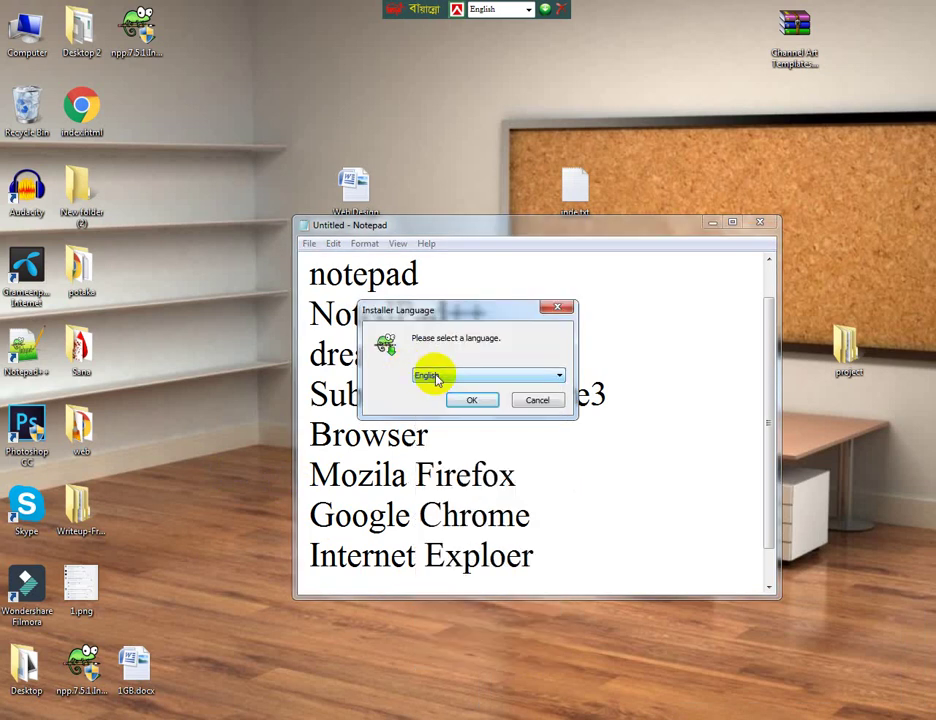
left_click_drag(405, 336, 503, 350)
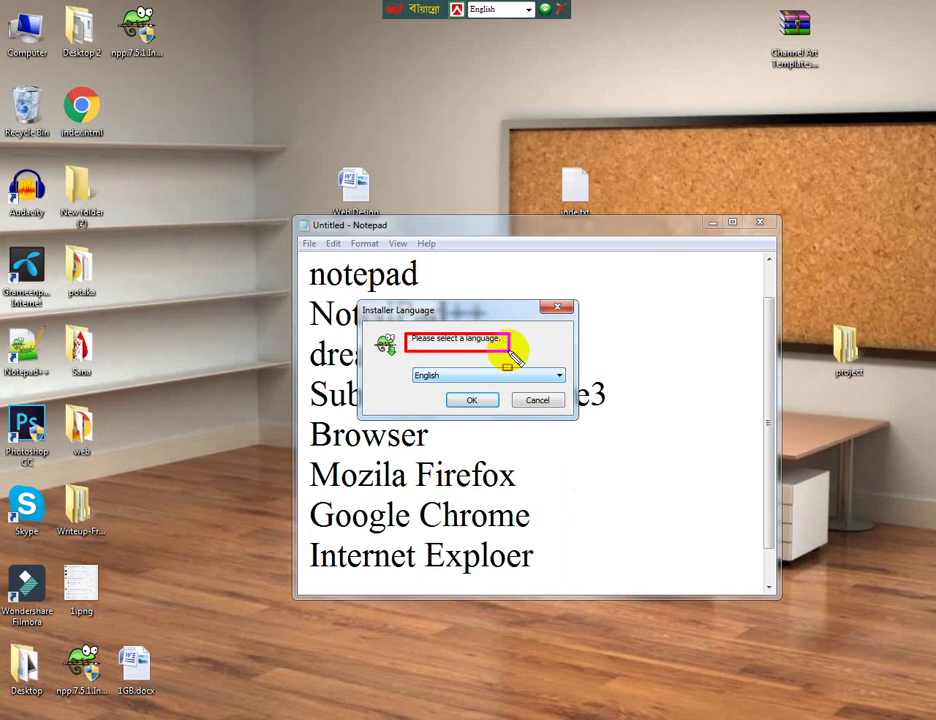
key("Escape")
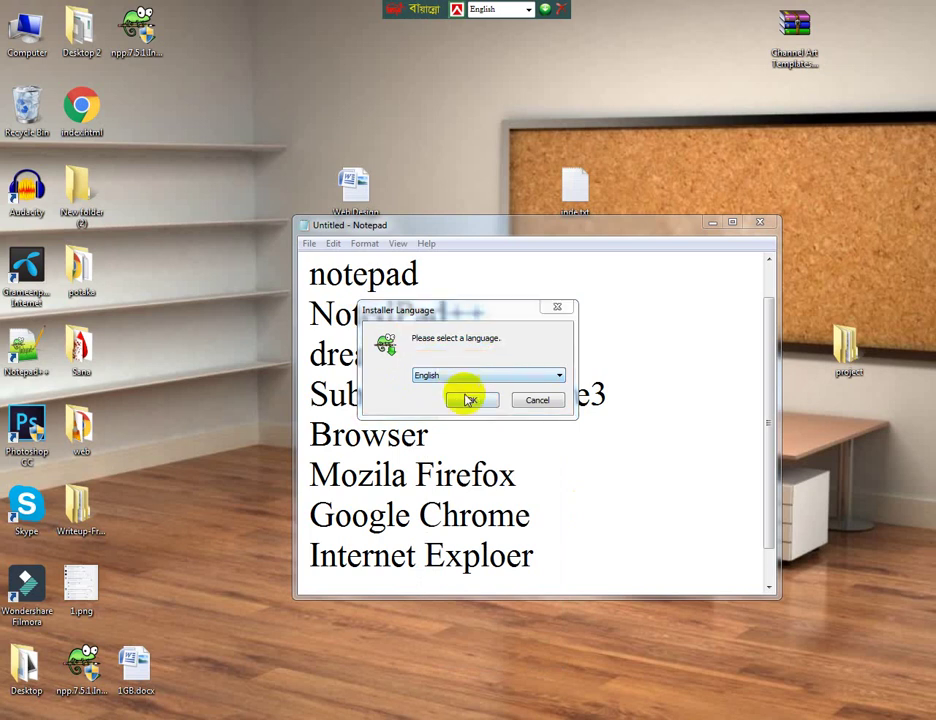
left_click(470, 399)
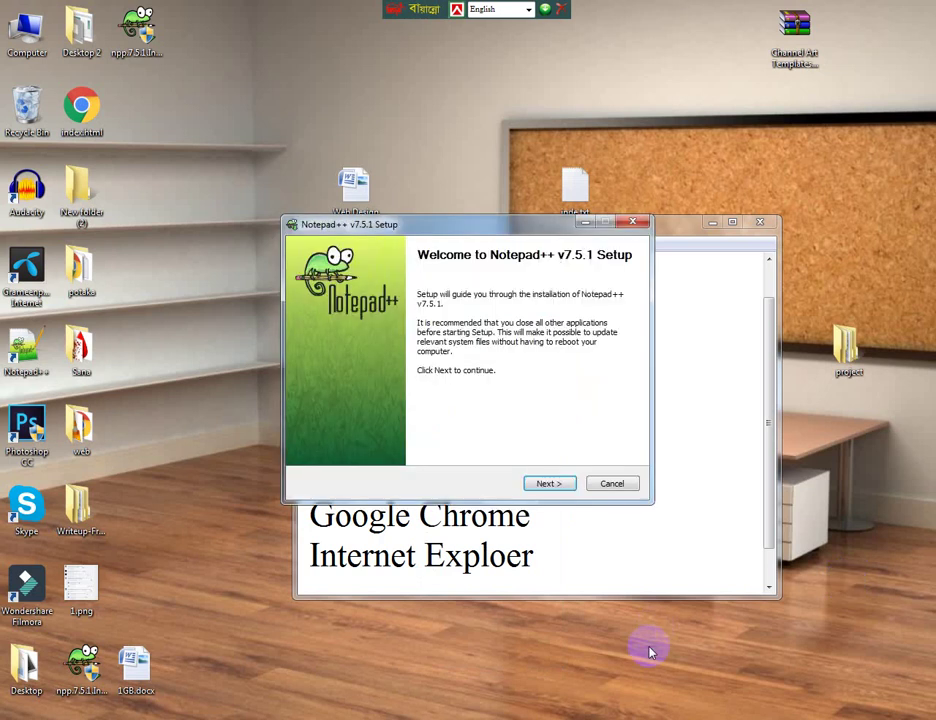
- Accept the license agreement and keep the default destination folder and the preset Custom components for Notepad++ v7.5.1
left_click(559, 478)
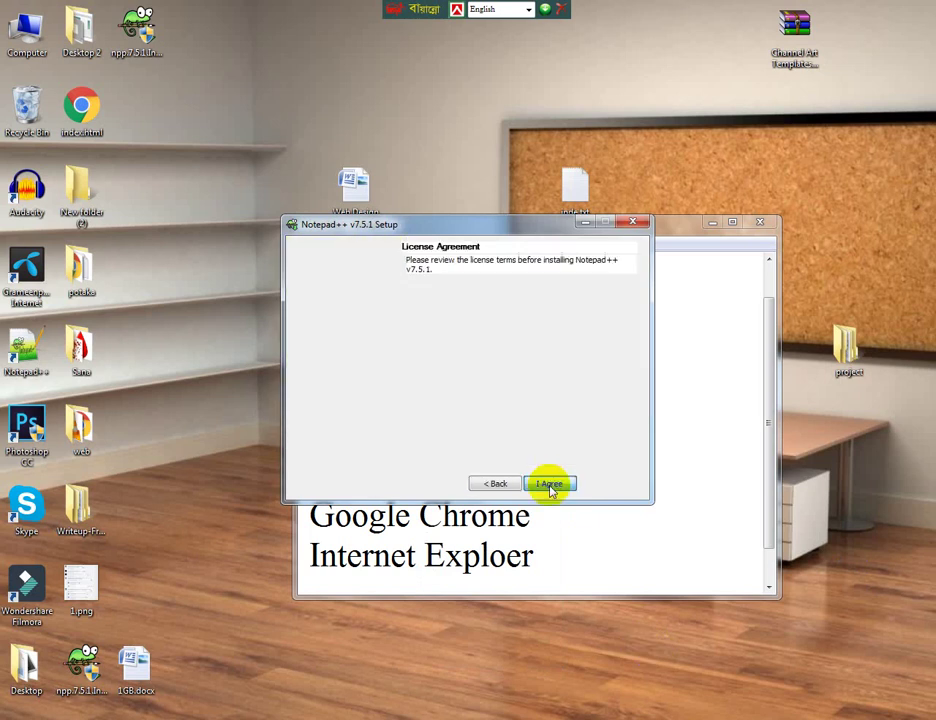
left_click(550, 485)
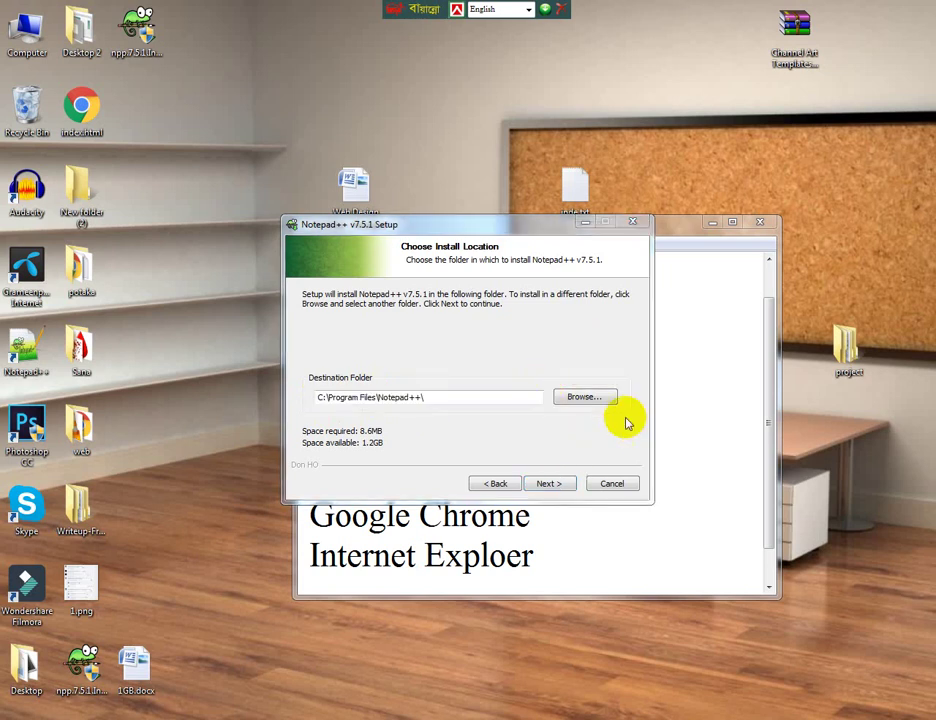
left_click(549, 484)
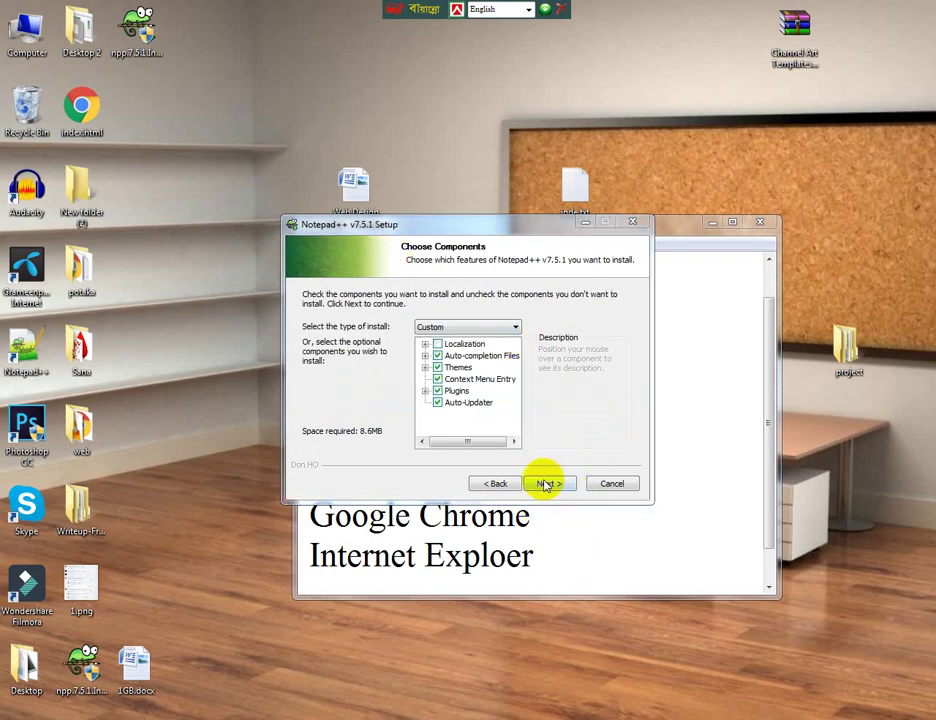
left_click(547, 484)
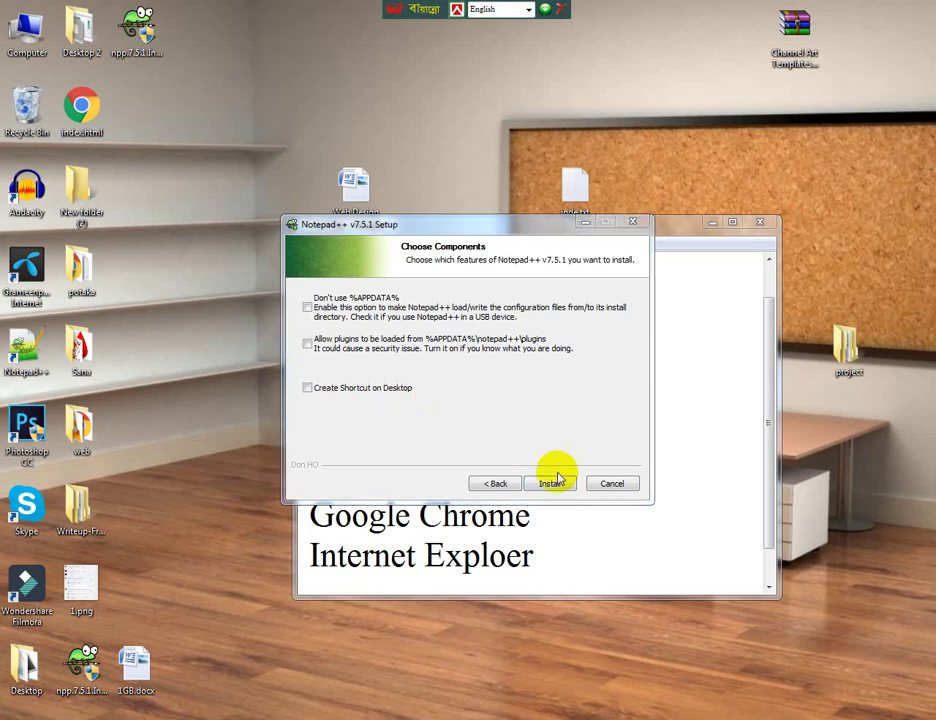
- Enable the option to create a desktop shortcut and start installing Notepad++ v7.5.1
left_click(345, 389)
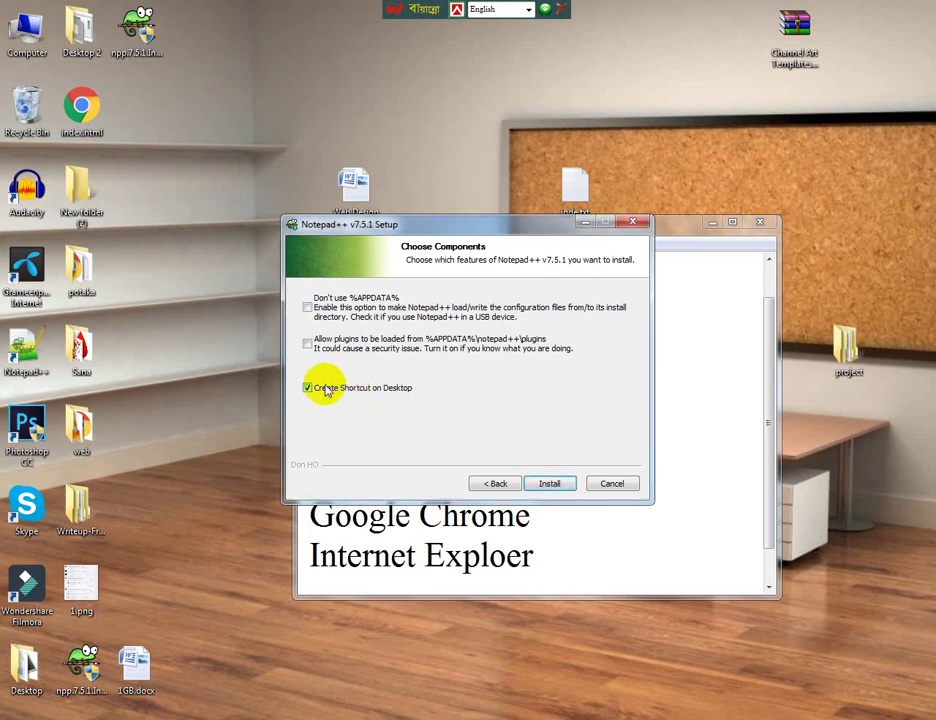
left_click(307, 387)
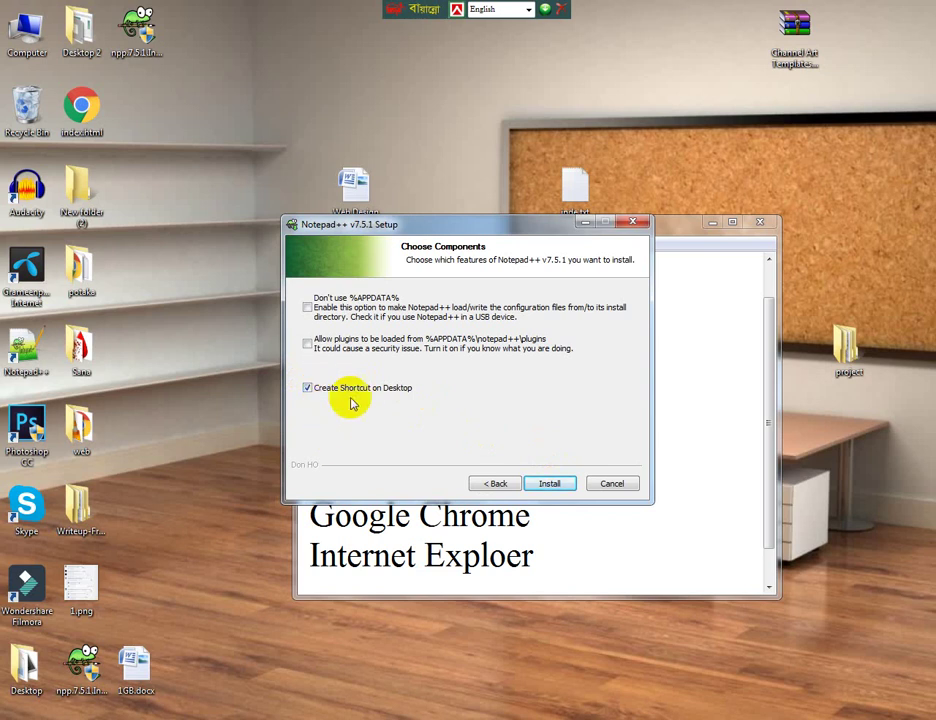
left_click(540, 485)
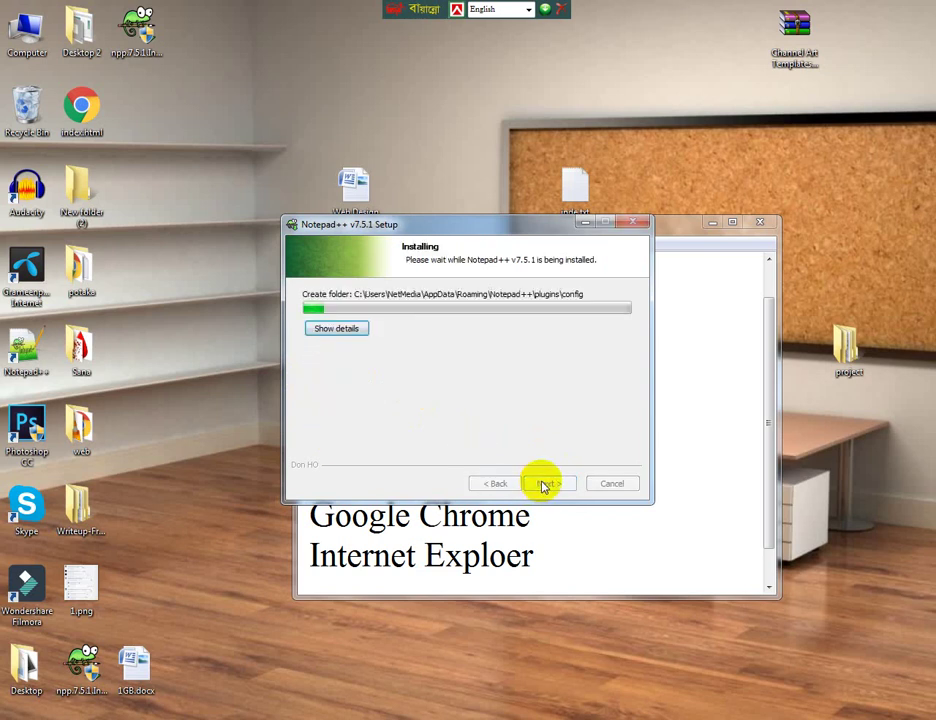
left_click(306, 298)
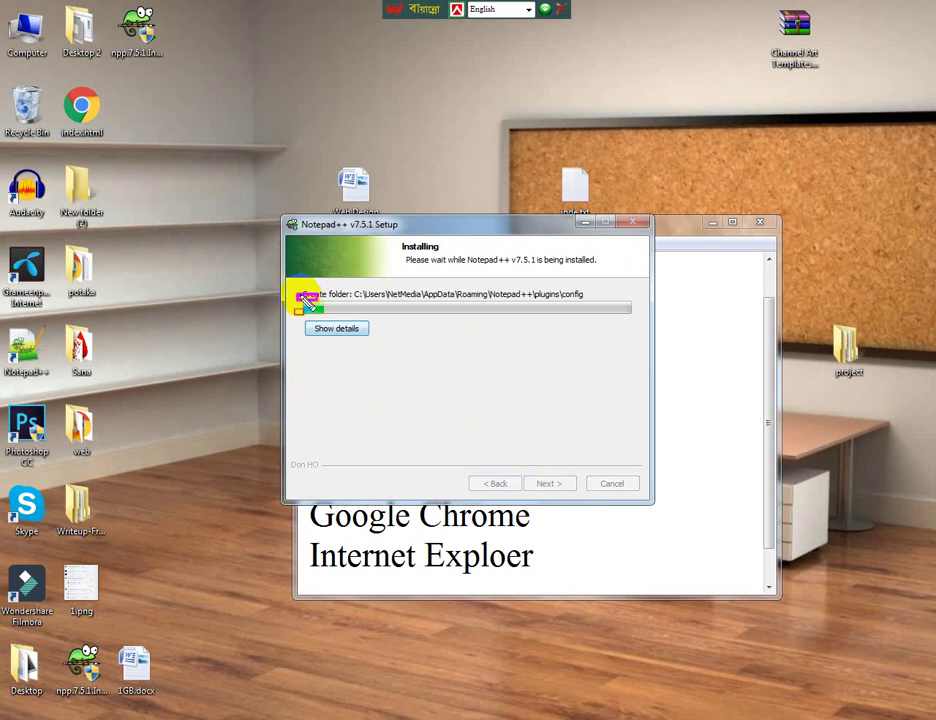
mouse_move(440, 328)
left_mouse_down()
mouse_move(648, 313)
mouse_move(648, 322)
left_mouse_up()
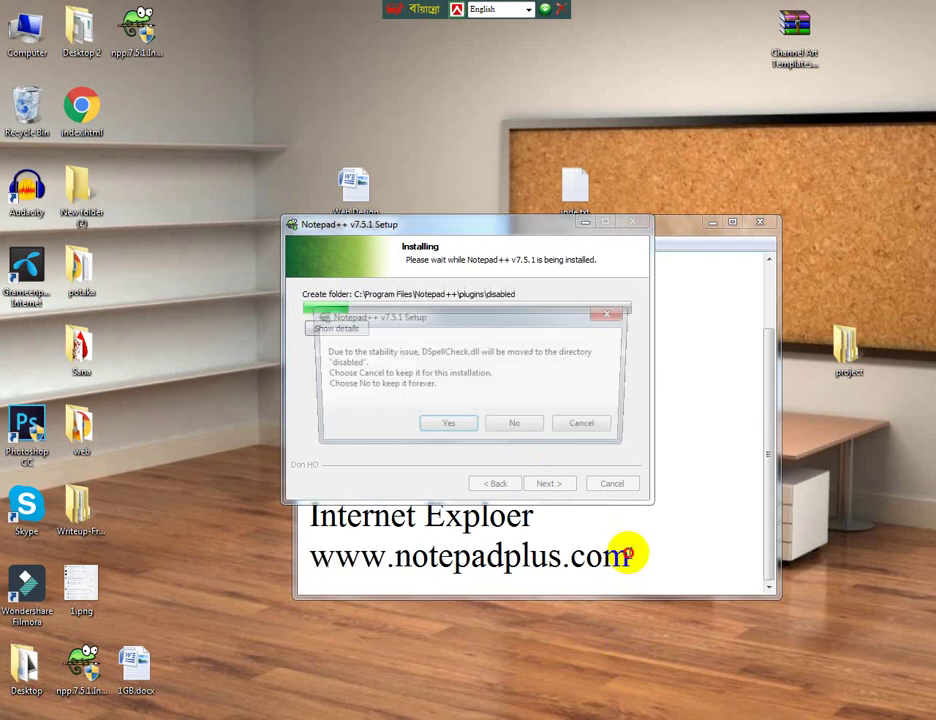
- Agree to move DSpellCheck.dll to the "disabled" directory and finish the Notepad++ v7.5.1 setup
left_click(452, 428)
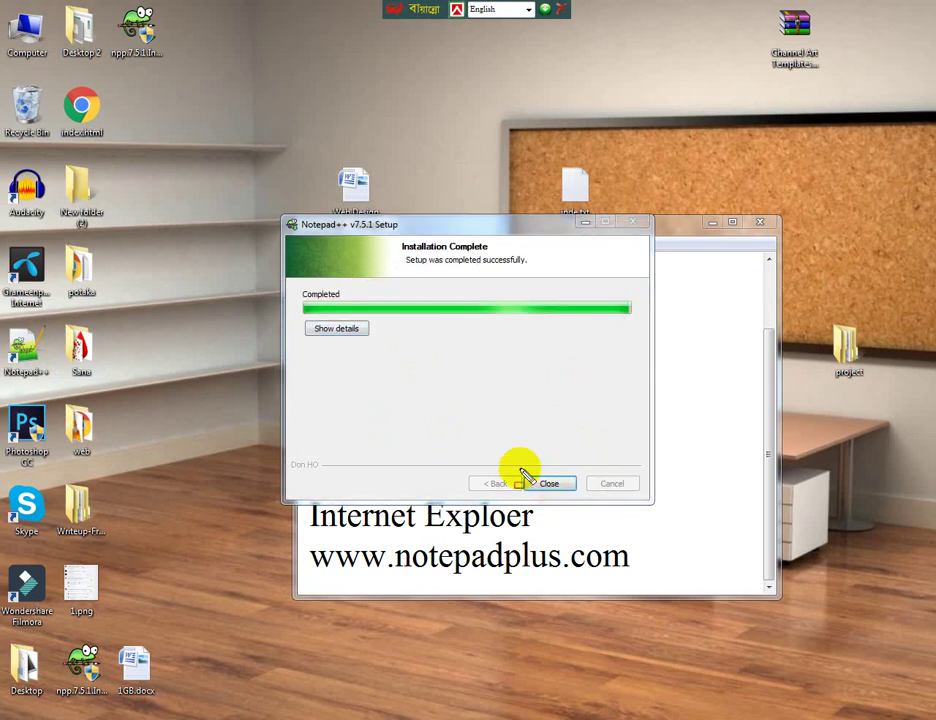
left_click(553, 487)
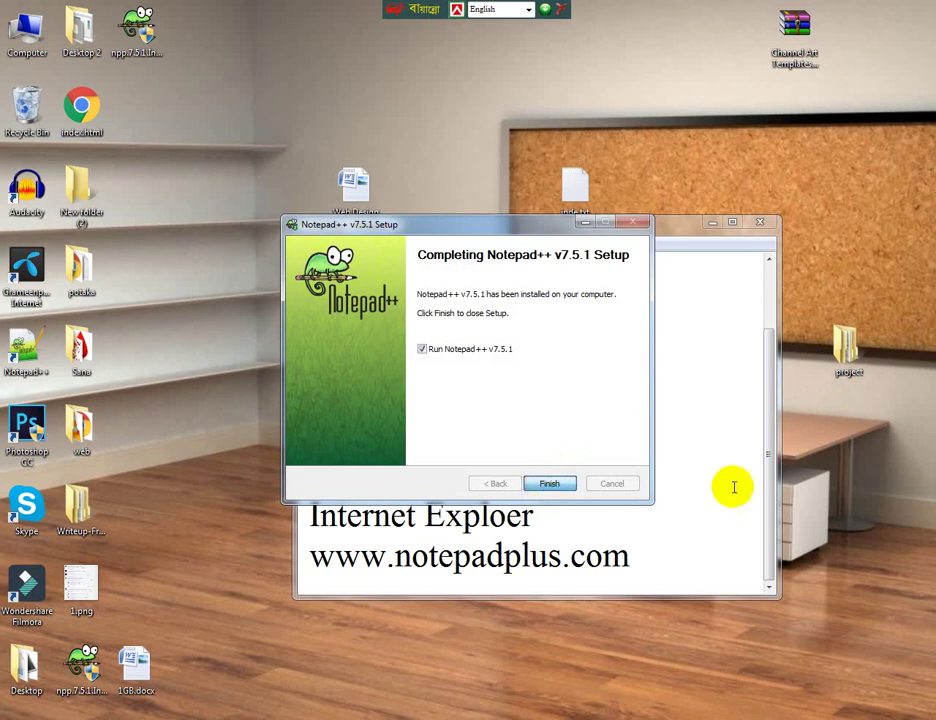
left_click_drag(680, 234, 815, 457)
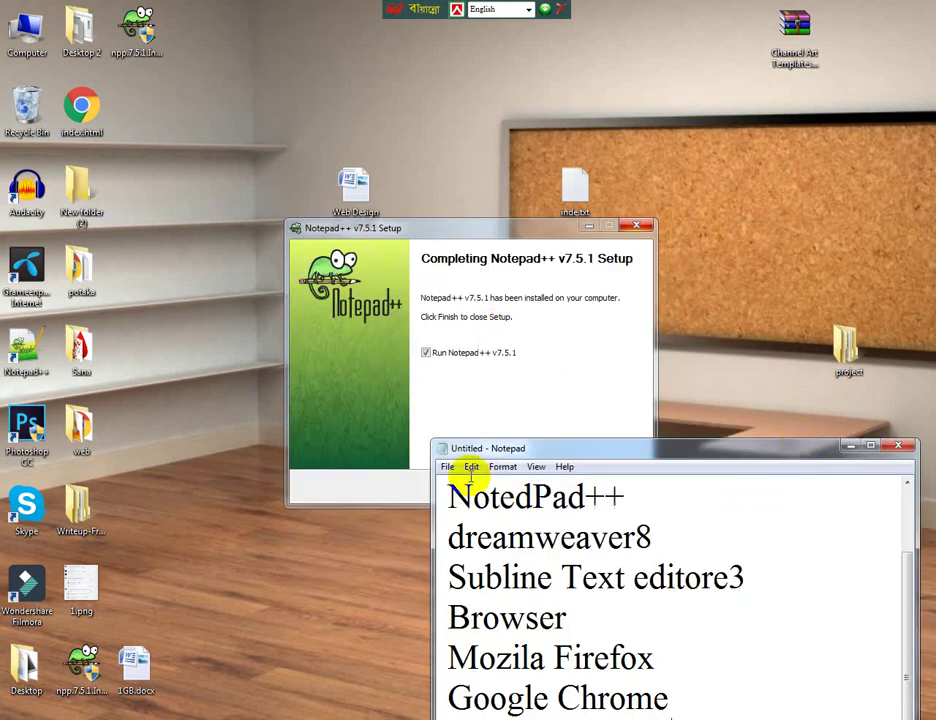
key("Return")
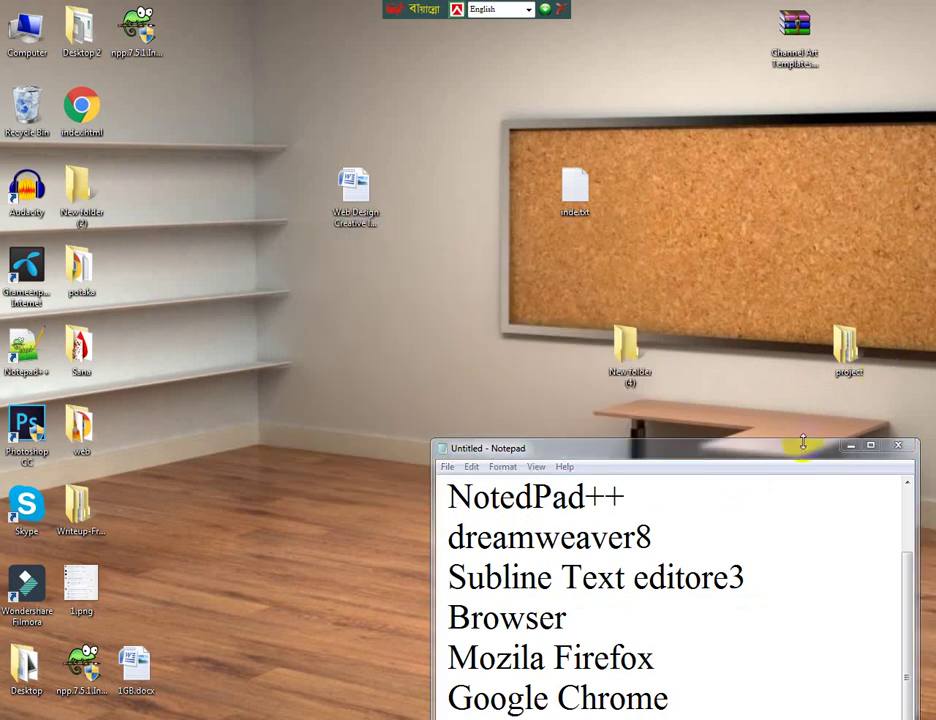
- Open Notepad++ from its desktop shortcut, and move the Notepad window with the editor list to the upper middle of the screen
left_click(850, 445)
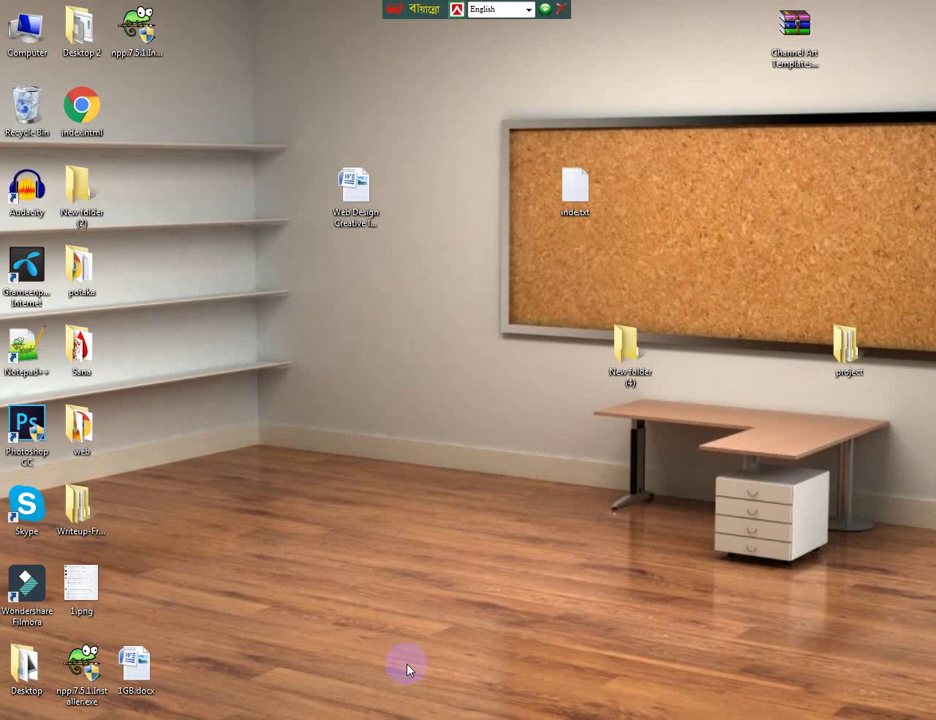
left_click(60, 374)
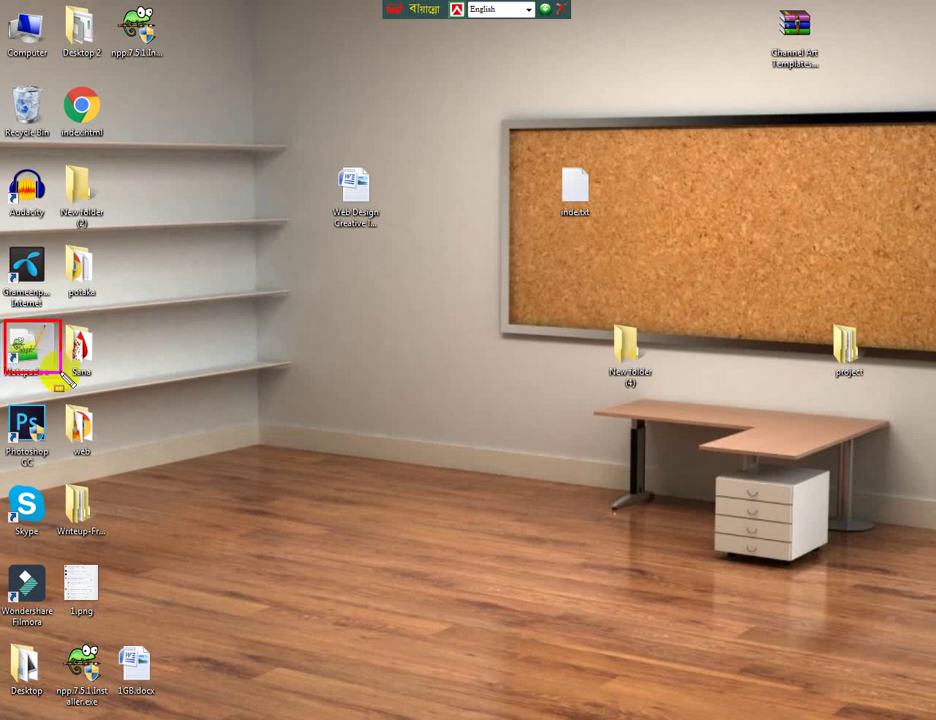
double_click(60, 374)
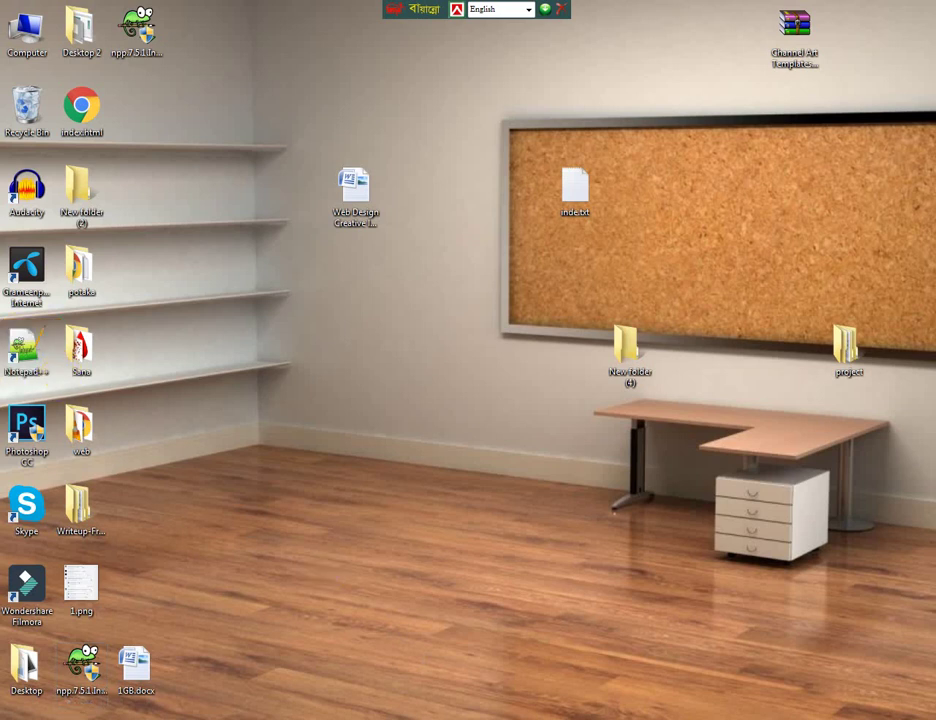
left_click(575, 647)
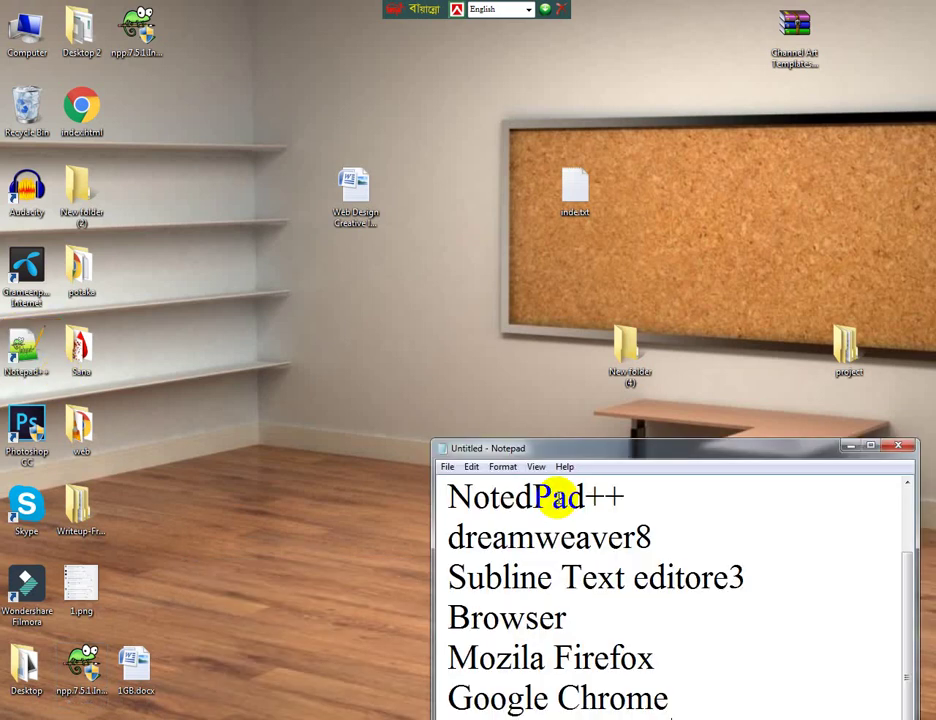
left_click_drag(615, 448, 437, 102)
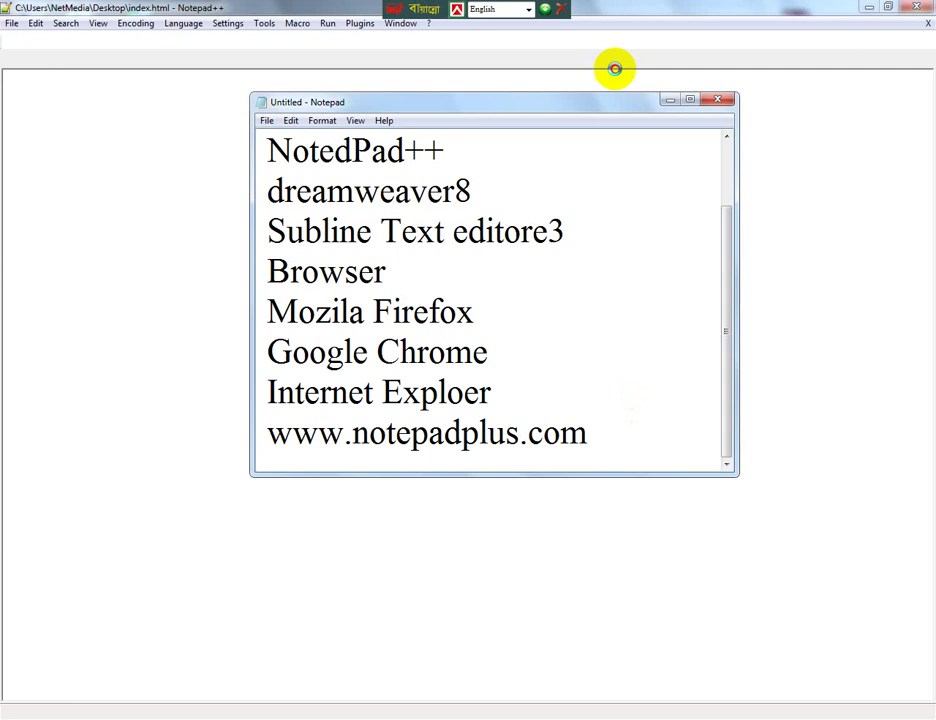
- Close the index.html file in Notepad++ and bring back the Notepad window with the text editor list
left_click(671, 99)
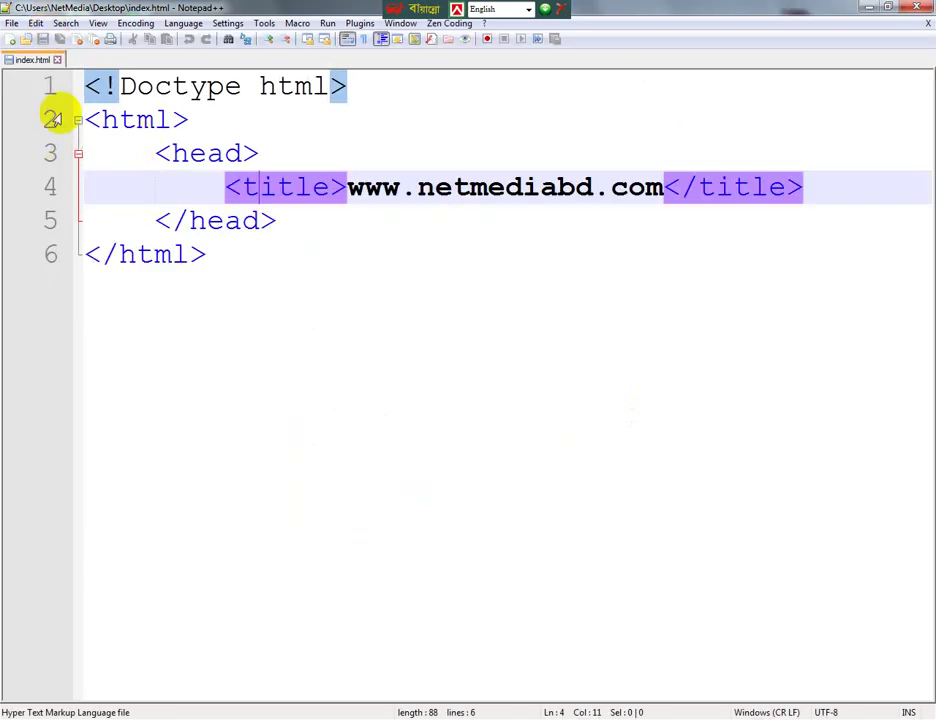
left_click(57, 59)
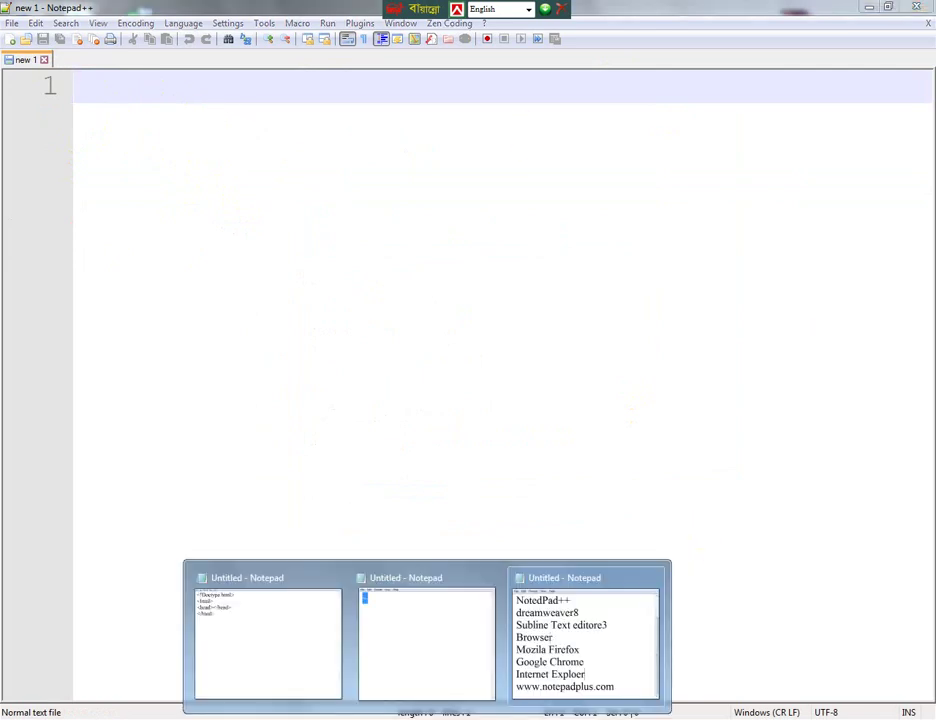
left_click(643, 647)
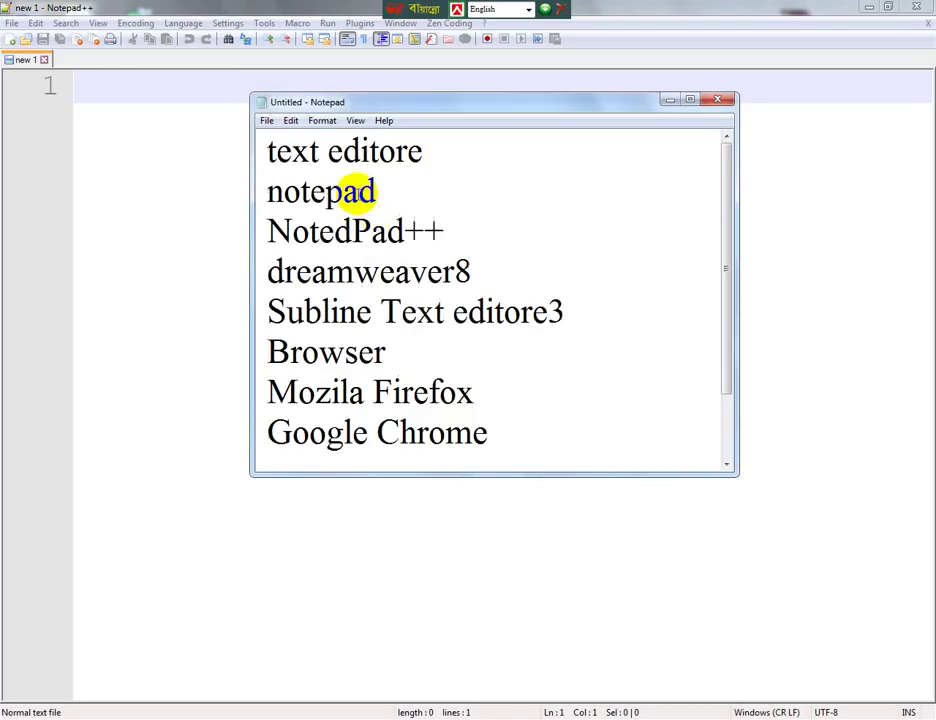
- Box the "text editore" and "notepad" lines of the list in red, and the "NotedPad++" line in red and blue
left_click_drag(266, 140, 443, 166)
left_click_drag(255, 177, 400, 205)
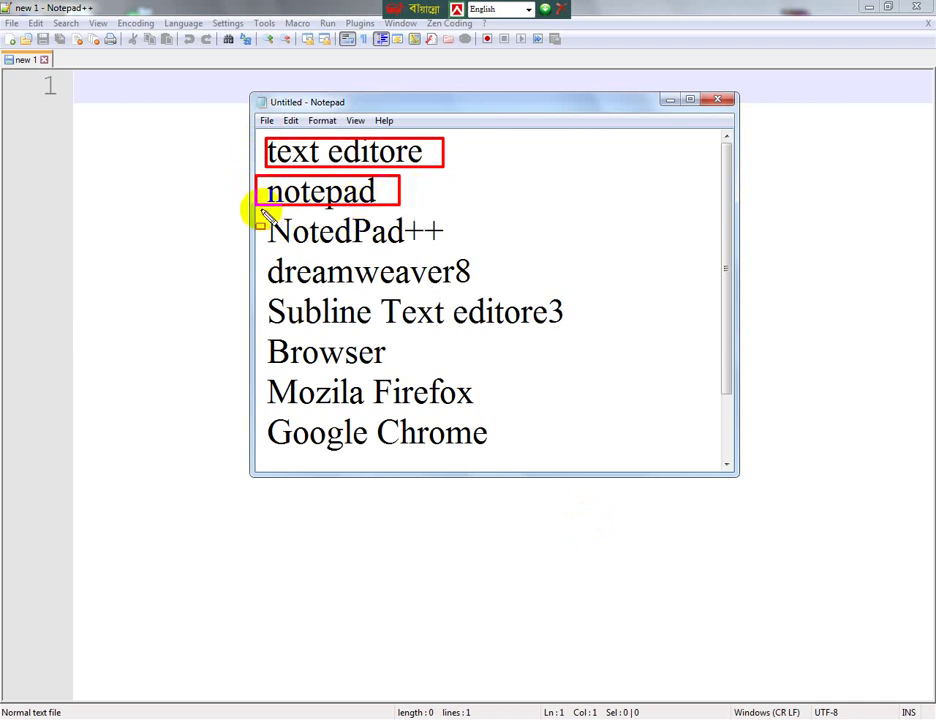
left_click_drag(263, 211, 466, 254)
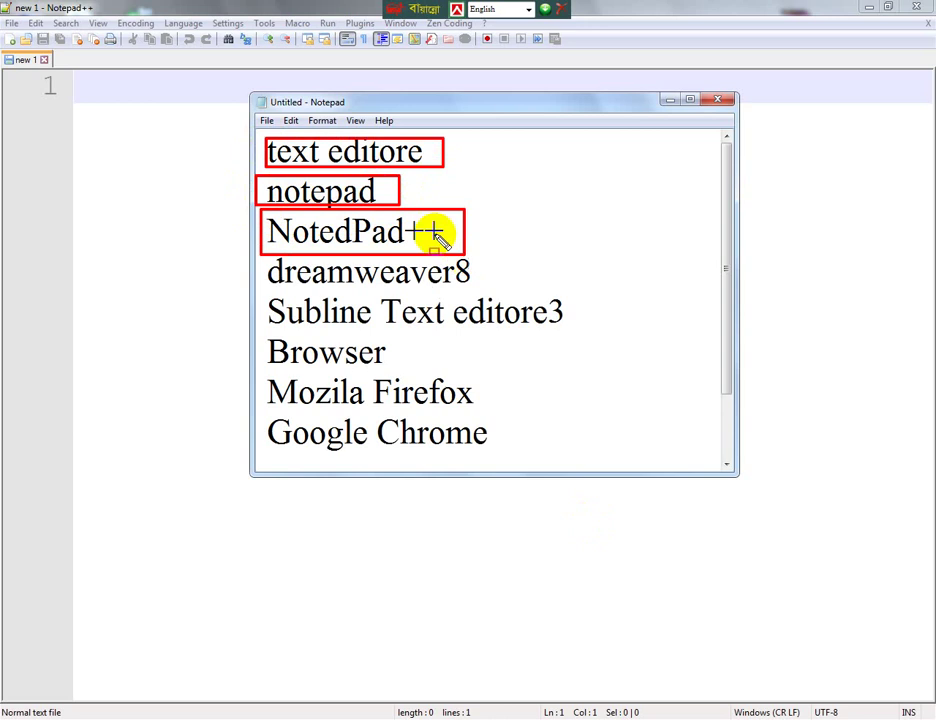
left_click_drag(257, 209, 466, 254)
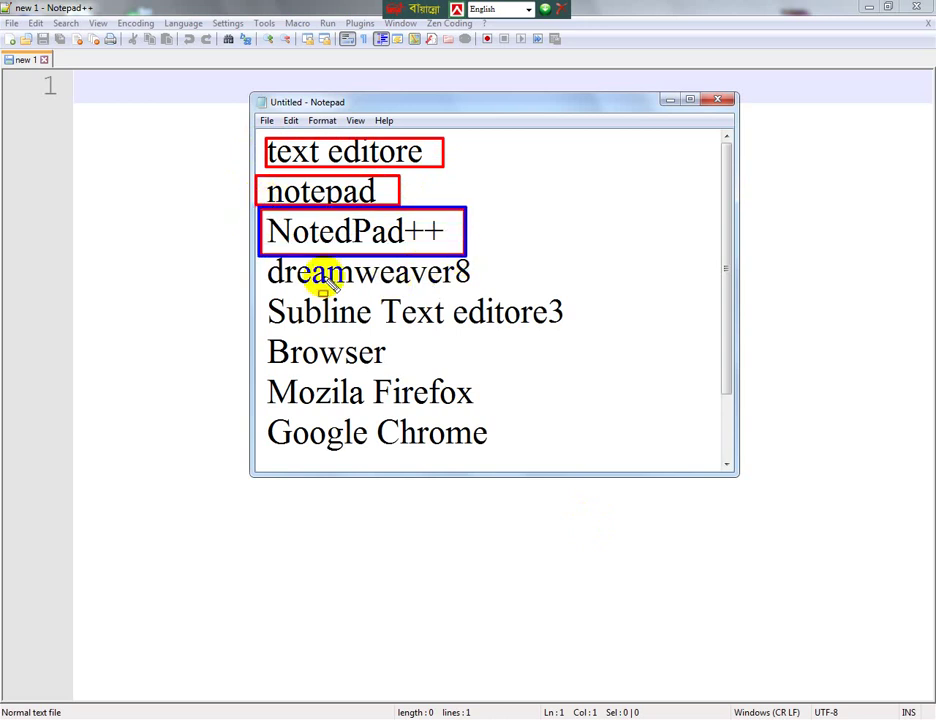
- Box the "dreamweaver8" line in red and the "Subline Text editore3" line in red and blue
left_click_drag(263, 258, 487, 291)
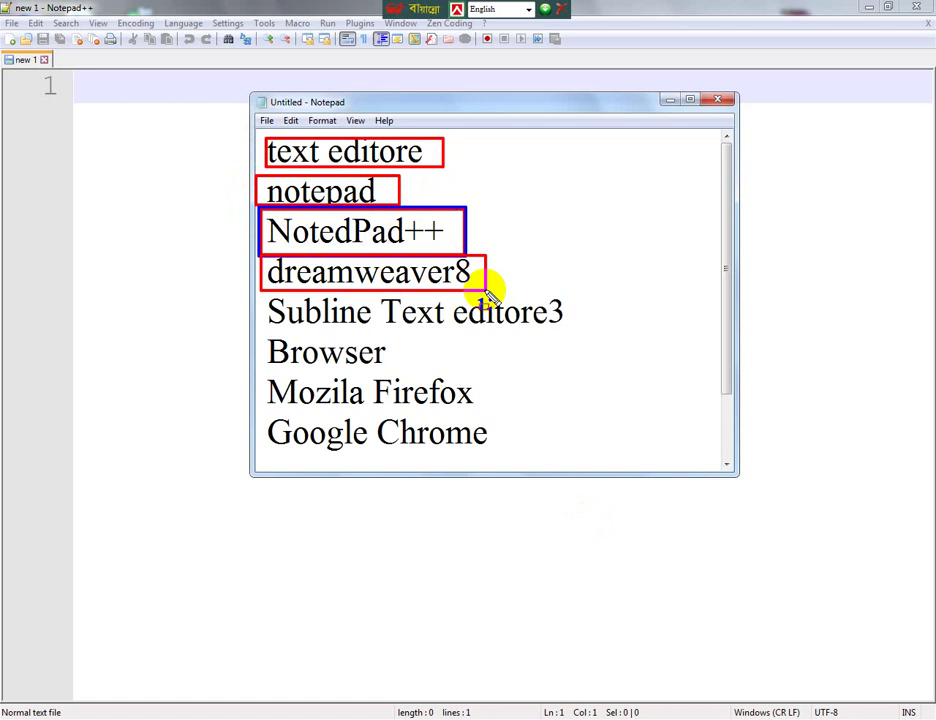
mouse_move(263, 295)
left_mouse_down()
mouse_move(600, 347)
mouse_move(602, 337)
left_mouse_up()
key("b")
mouse_move(262, 297)
left_mouse_down()
mouse_move(331, 321)
mouse_move(601, 340)
left_mouse_up()
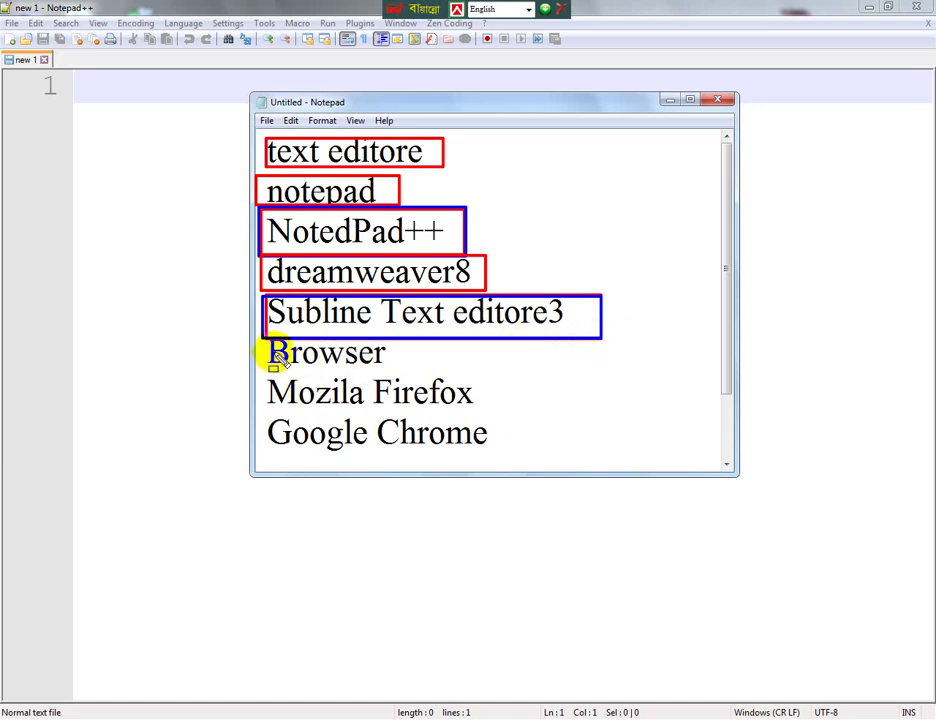
- Box the "Browser", "Mozila Firefox" and "Google Chrome" lines in red, and clear all the drawn boxes from the screen
mouse_move(260, 342)
left_mouse_down()
mouse_move(412, 386)
mouse_move(420, 377)
left_mouse_up()
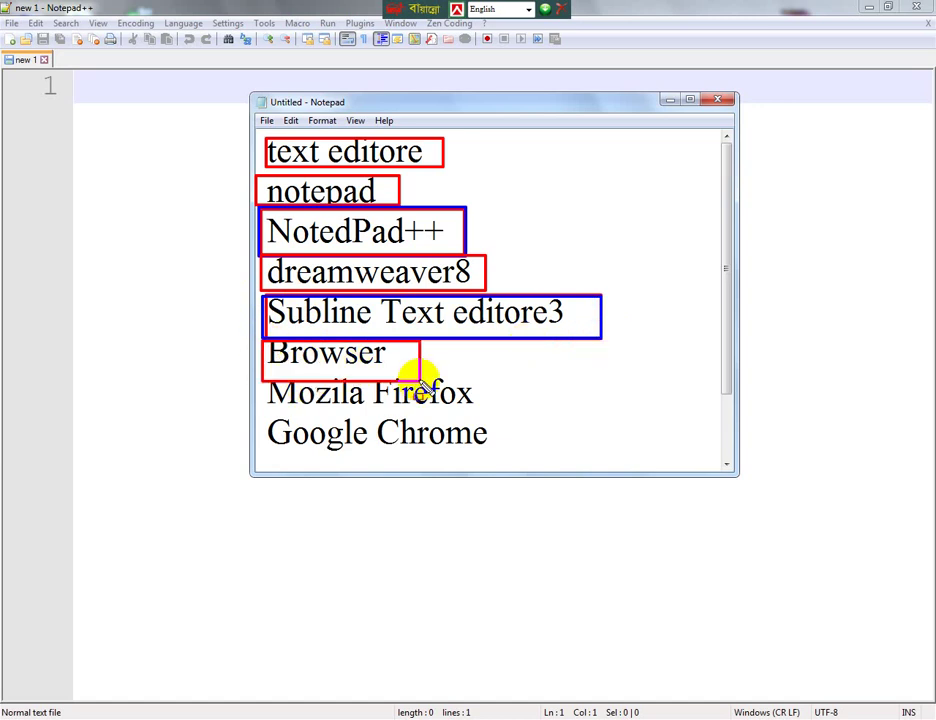
left_click_drag(263, 377, 495, 406)
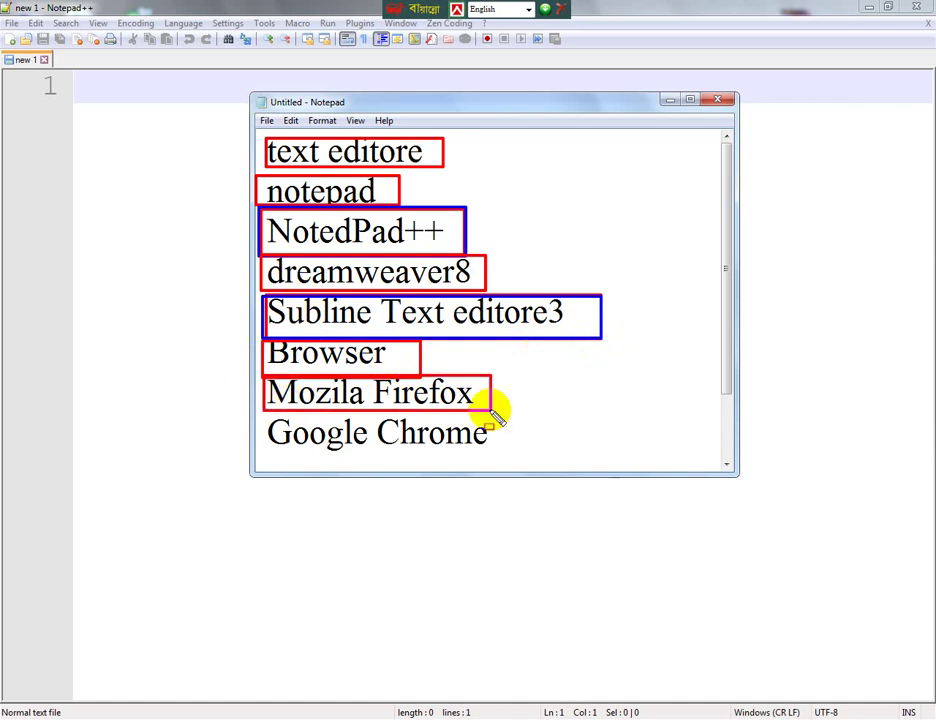
left_click_drag(267, 419, 558, 463)
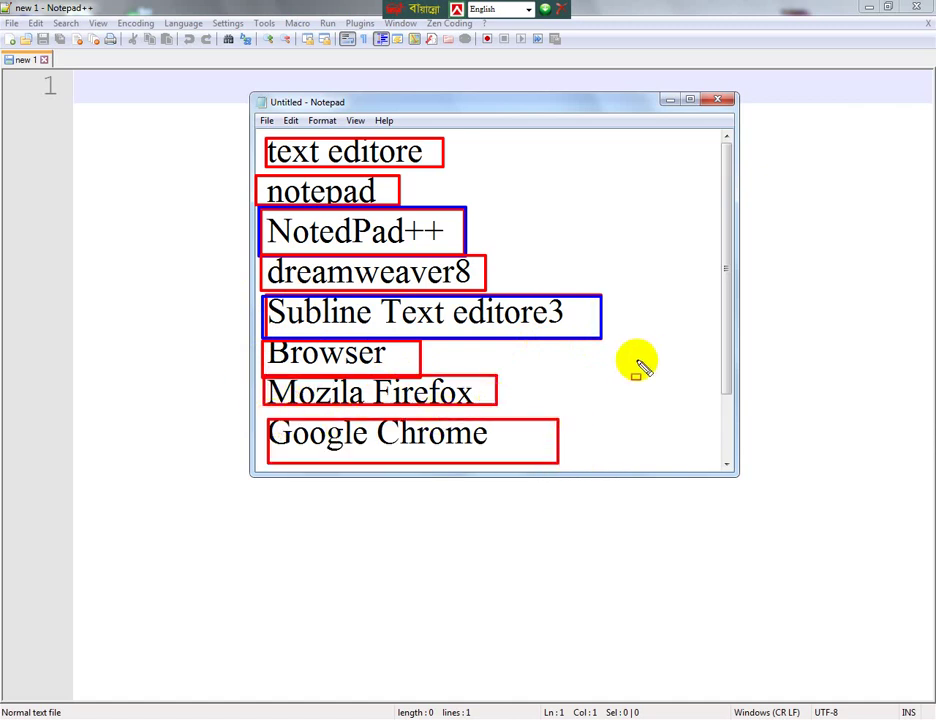
key("Escape")
- Minimize the Notepad and Notepad++ windows and review the "Subject: Computer Ready" page of the Word document
left_click(664, 99)
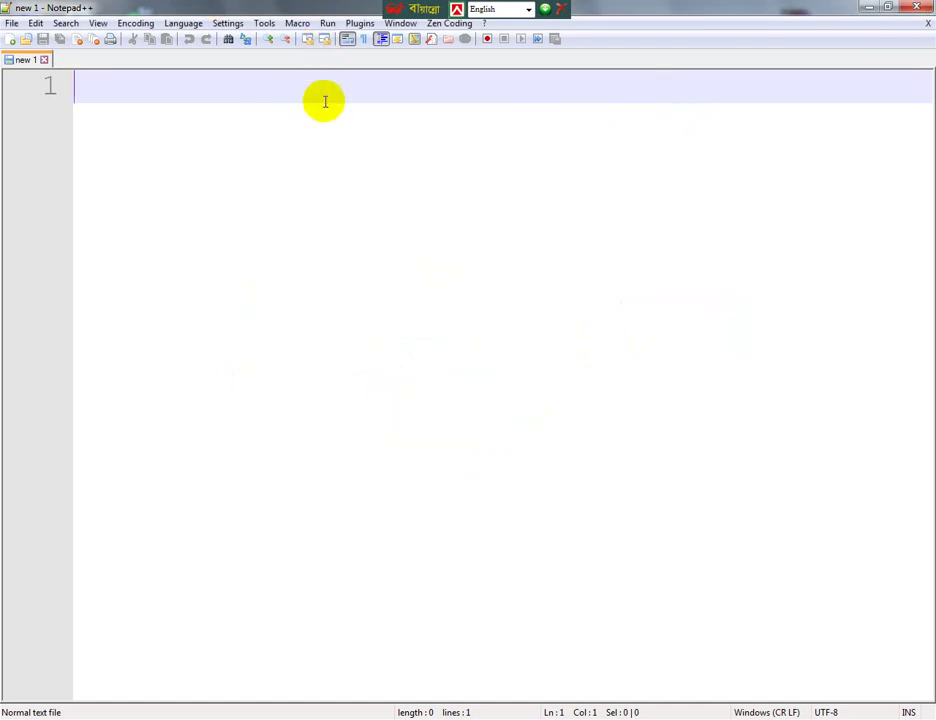
left_click(866, 7)
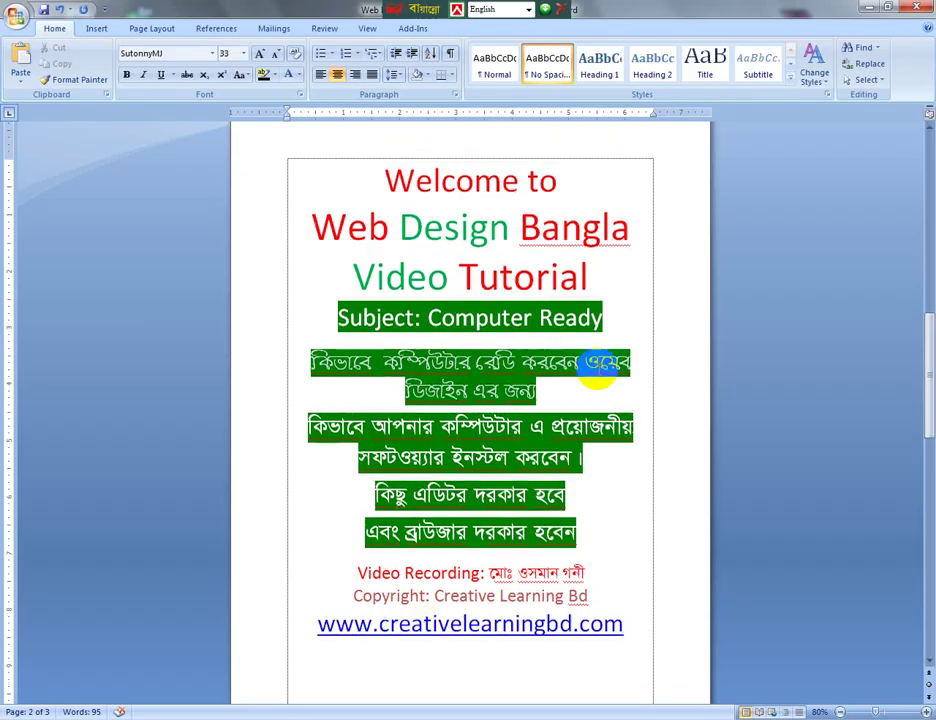
scroll(555, 488, "up", 3)
scroll(555, 488, "down", 3)
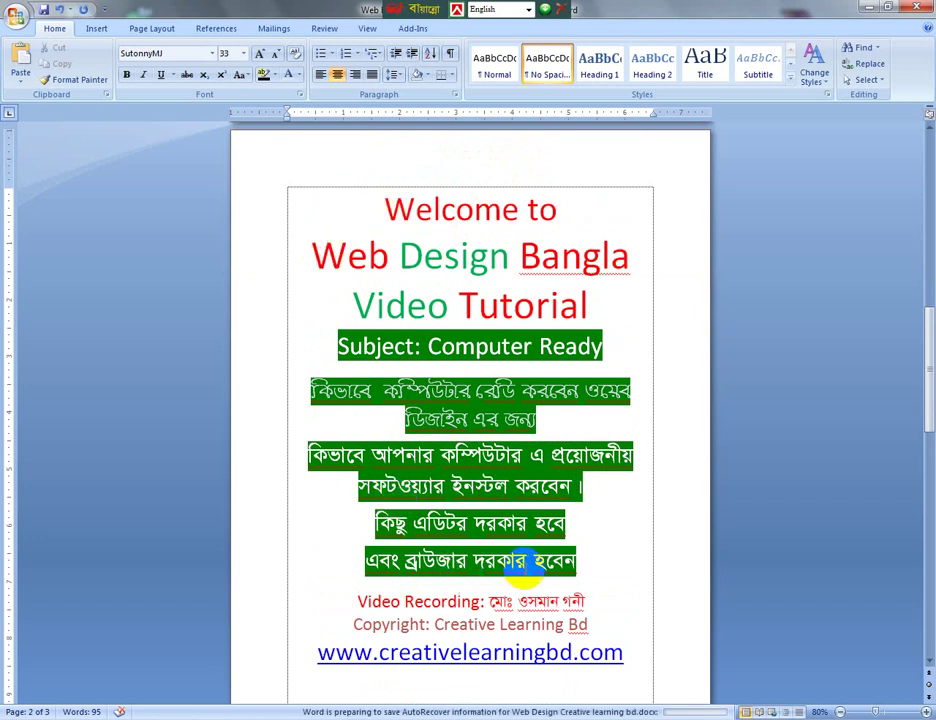
scroll(440, 564, "down", 2)
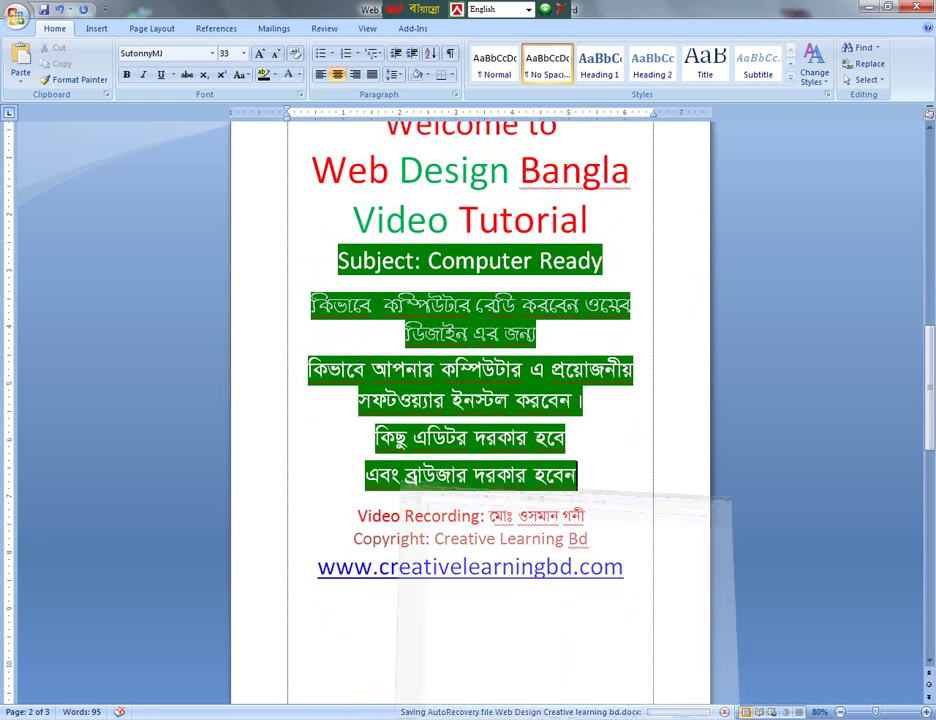
- Bring back the Notepad window with the text editor list and look through its editor, browser and website entries
key("alt+Tab")
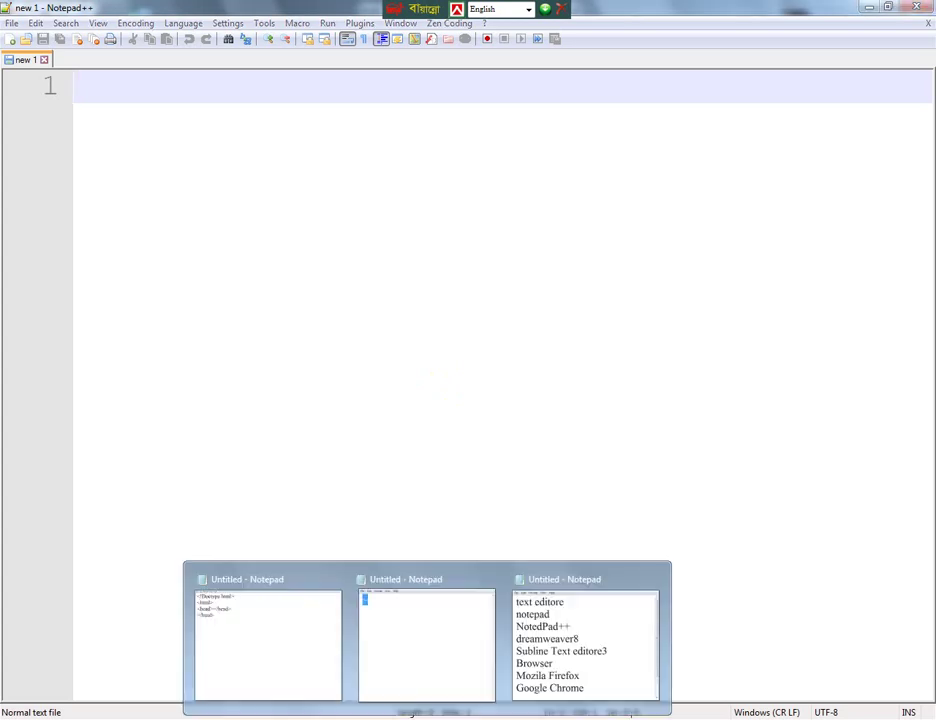
left_click(539, 689)
scroll(564, 432, "down", 1)
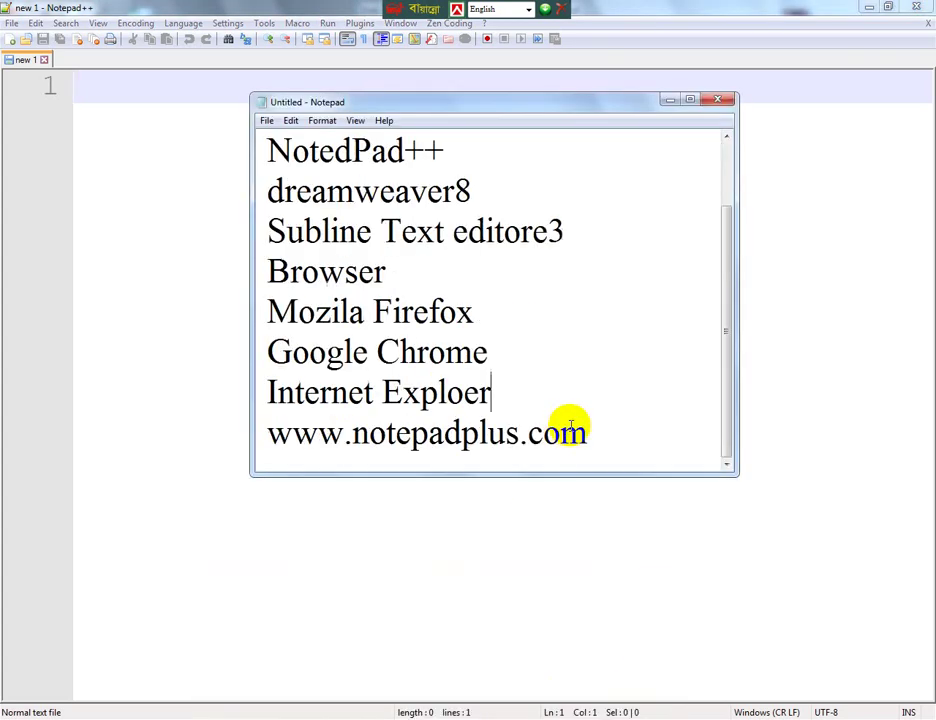
scroll(650, 421, "up", 1)
scroll(650, 421, "down", 1)
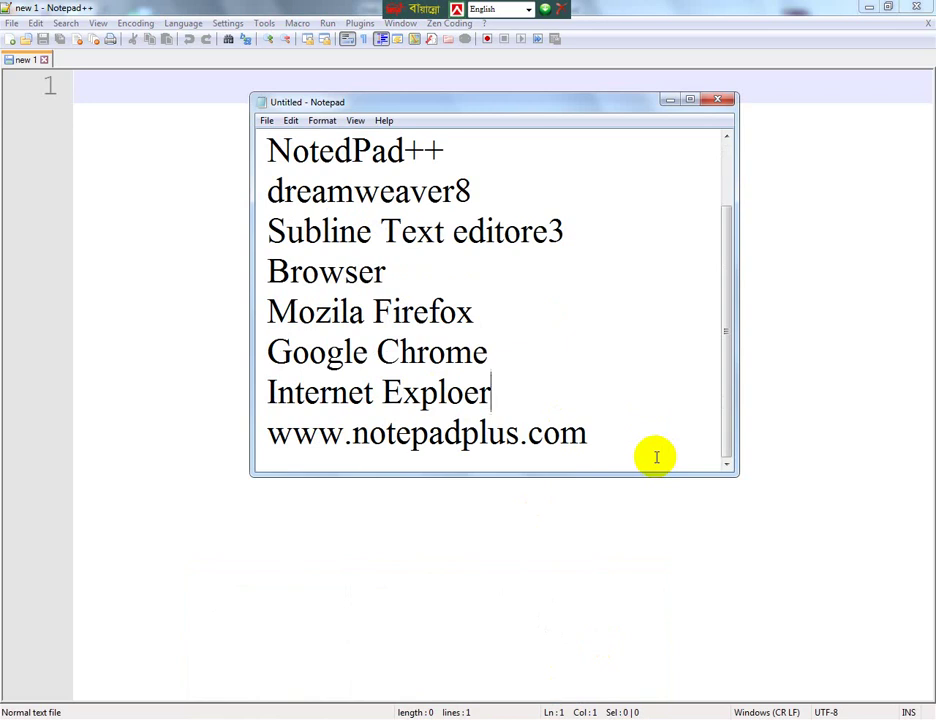
scroll(655, 457, "up", 1)
- Minimize the Notepad, Notepad++ and Word windows to return to the desktop
left_click(672, 99)
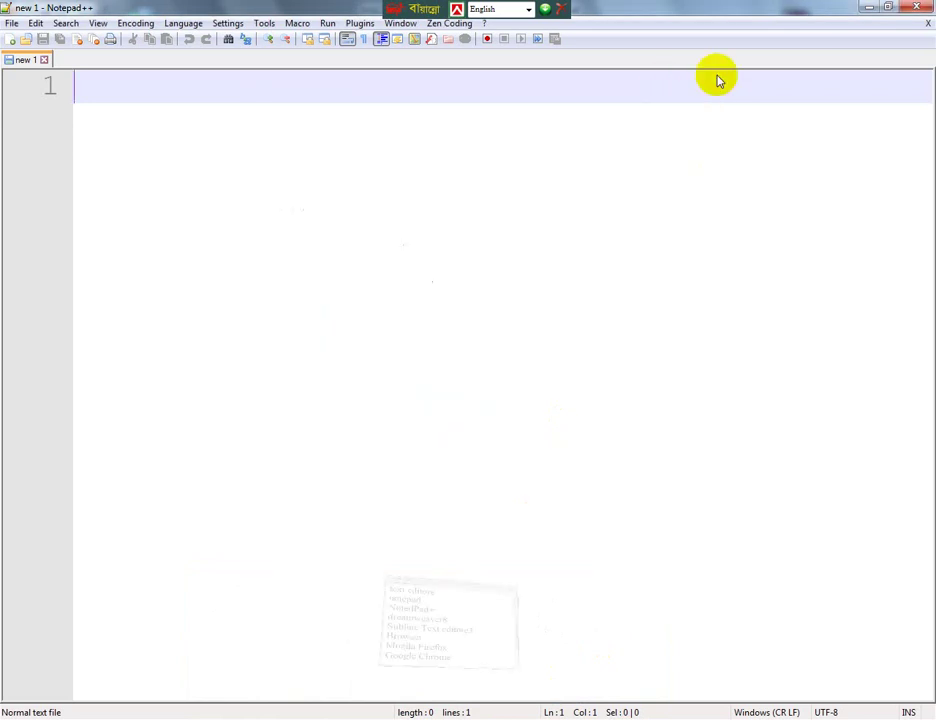
left_click(869, 8)
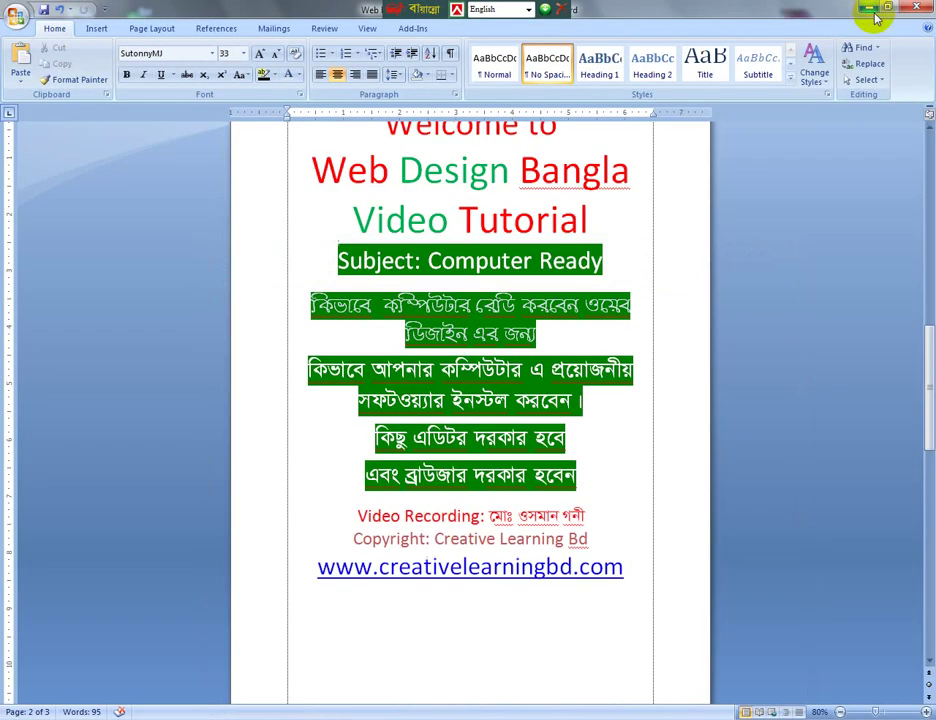
left_click(868, 8)
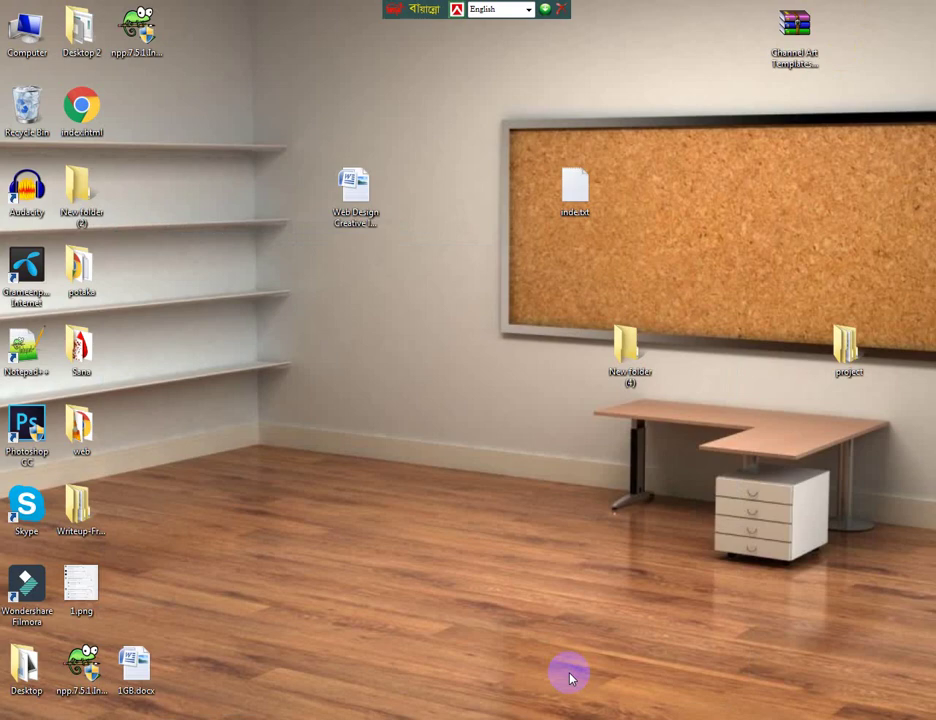